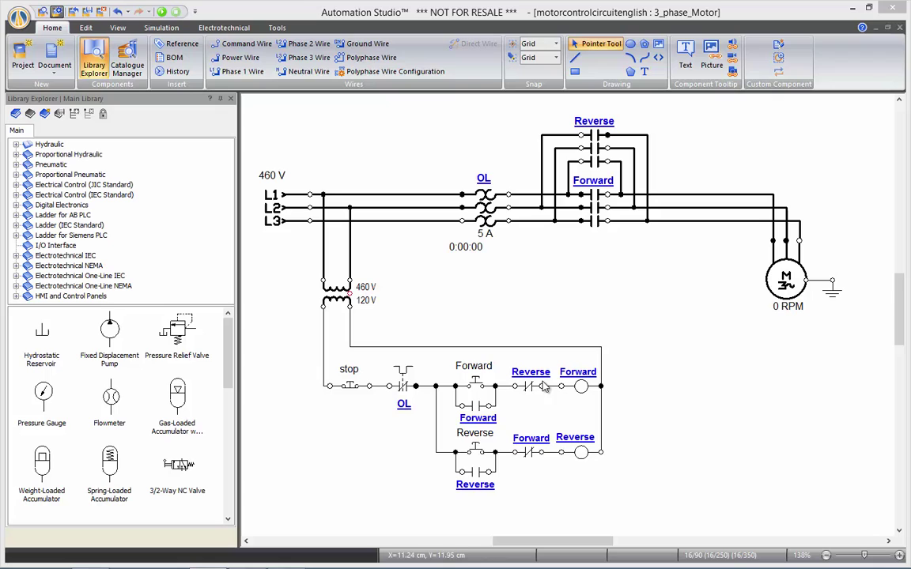
Drag a Voltmeter from Electrotechnical NEMA > Measuring Instruments onto the circuit beside the control transformer
{"action": "left_click", "coordinate": [18, 267]}
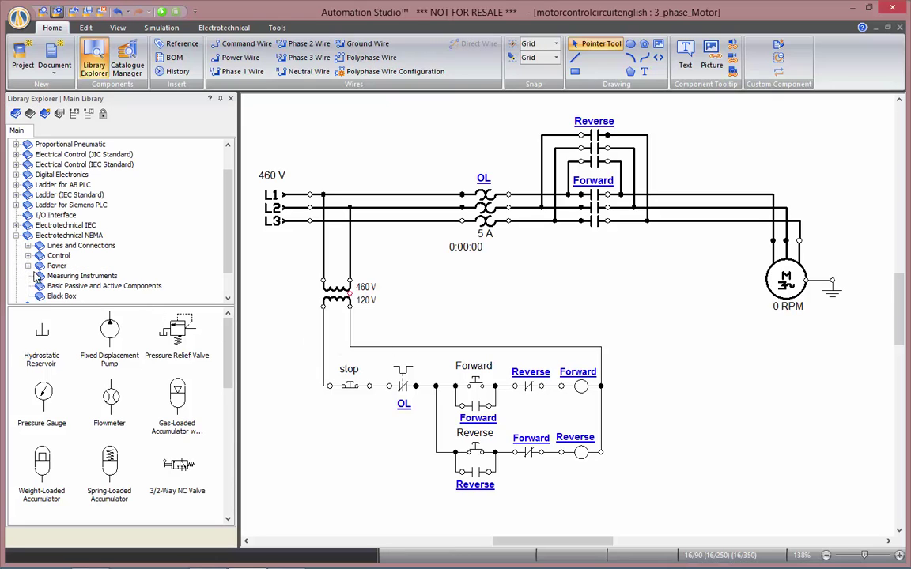
{"action": "left_click", "coordinate": [44, 275]}
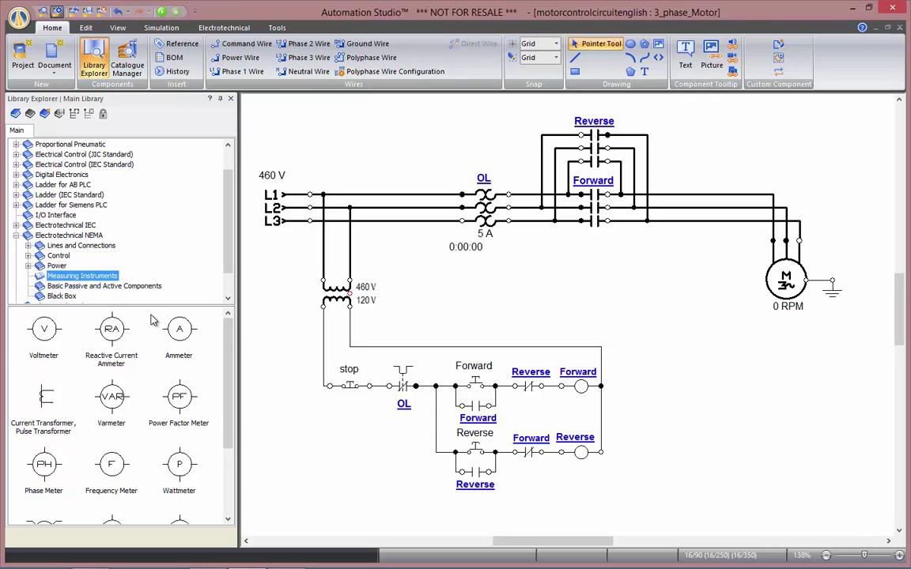
{"action": "mouse_move", "coordinate": [227, 340]}
{"action": "left_mouse_down"}
{"action": "mouse_move", "coordinate": [222, 409]}
{"action": "mouse_move", "coordinate": [220, 332]}
{"action": "left_mouse_up"}
{"action": "left_click_drag", "start_coordinate": [45, 331], "coordinate": [416, 321]}
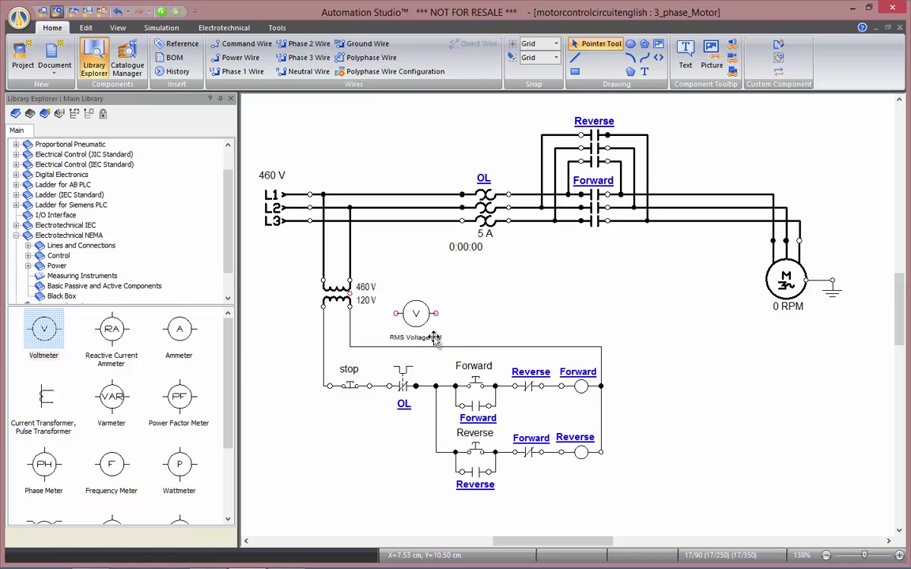
Move the RMS Voltage label above the voltmeter and make it size 7 bold
{"action": "left_click_drag", "start_coordinate": [435, 338], "coordinate": [440, 295]}
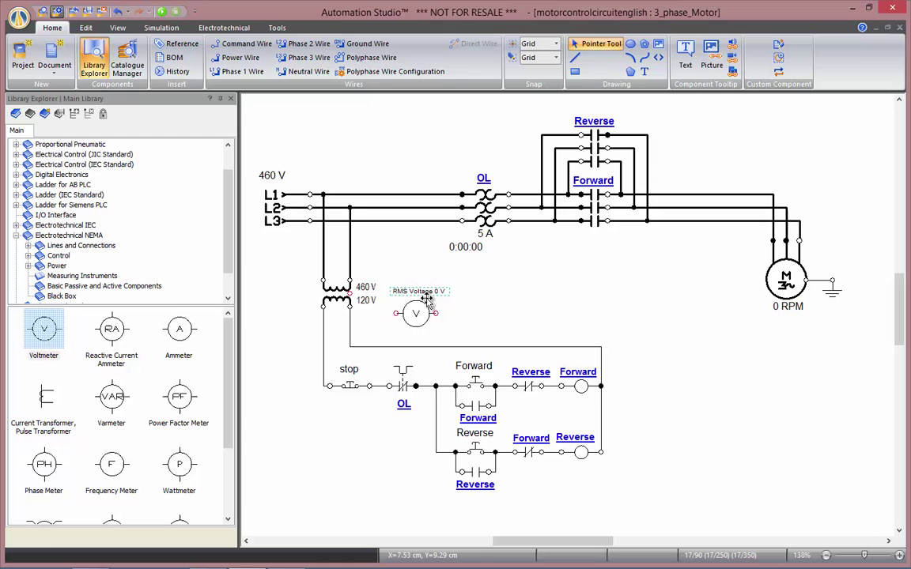
{"action": "left_click", "coordinate": [86, 27]}
{"action": "left_click", "coordinate": [329, 48]}
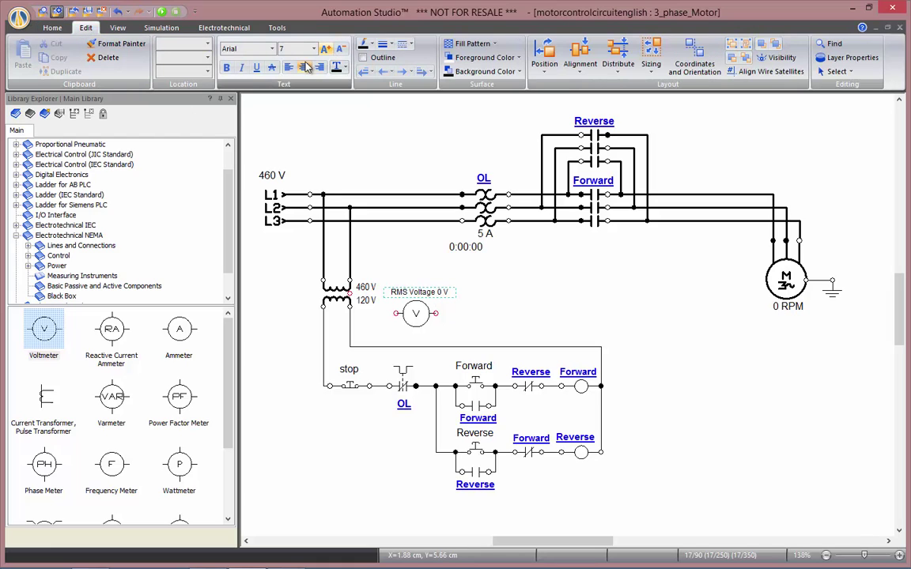
{"action": "left_click", "coordinate": [225, 67]}
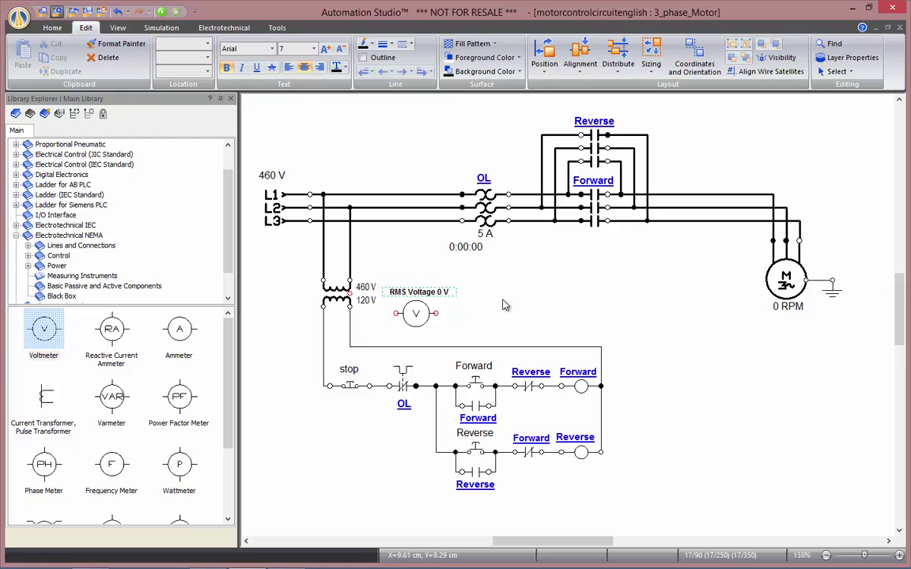
Nudge the voltmeter down and left, closer to the control transformer
{"action": "left_click", "coordinate": [413, 313]}
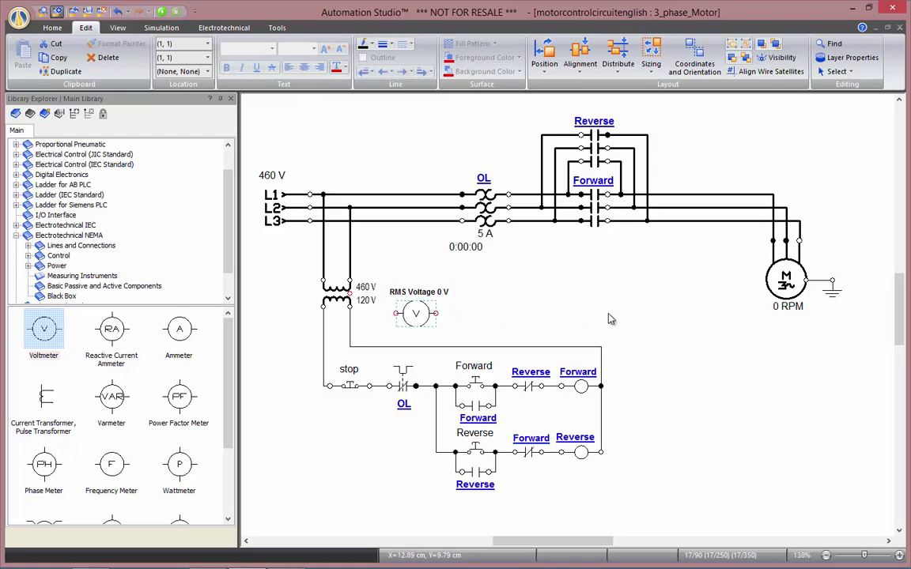
{"action": "key", "text": "Down"}
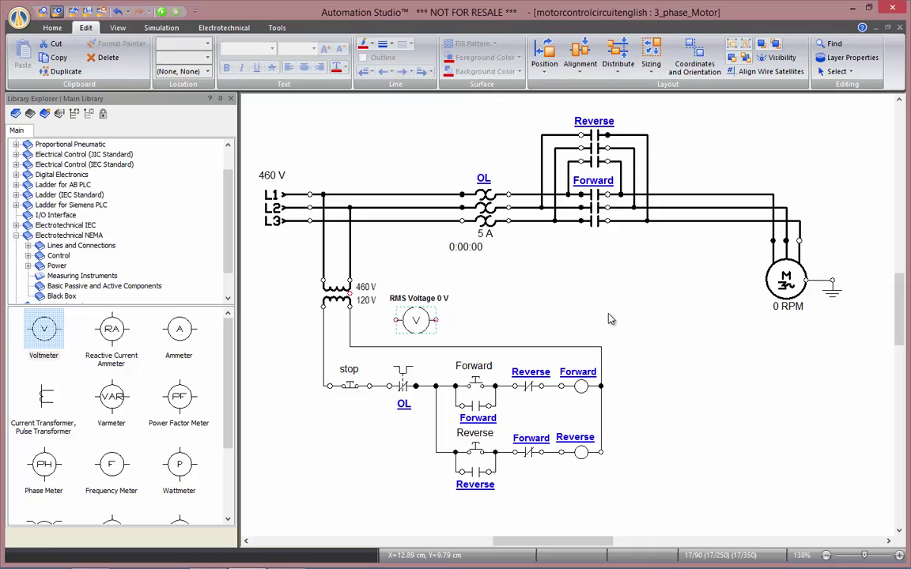
{"action": "key", "text": "Left"}
{"action": "left_click", "coordinate": [448, 327]}
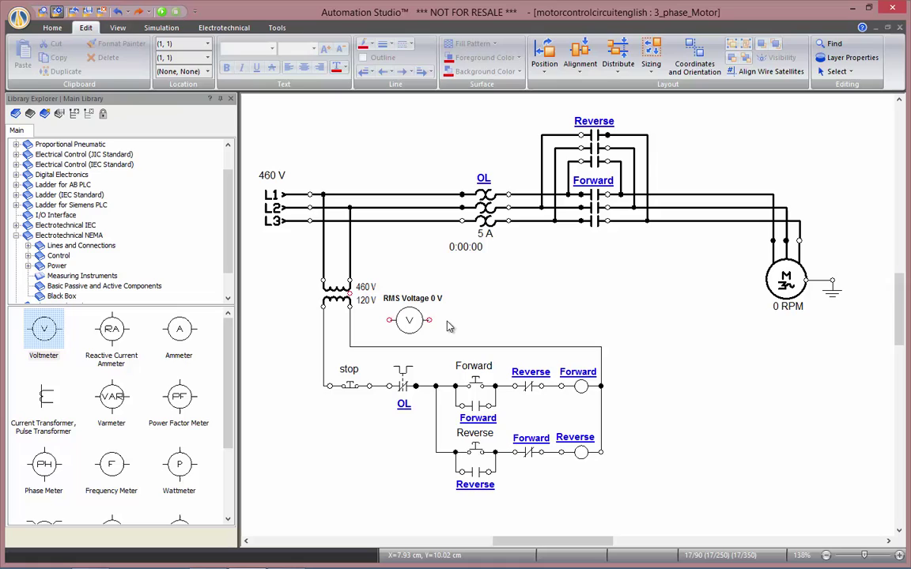
Wire both voltmeter terminals to the 120 V control lines and test-run the simulation for a 120 V reading
{"action": "left_click_drag", "start_coordinate": [393, 322], "coordinate": [389, 385]}
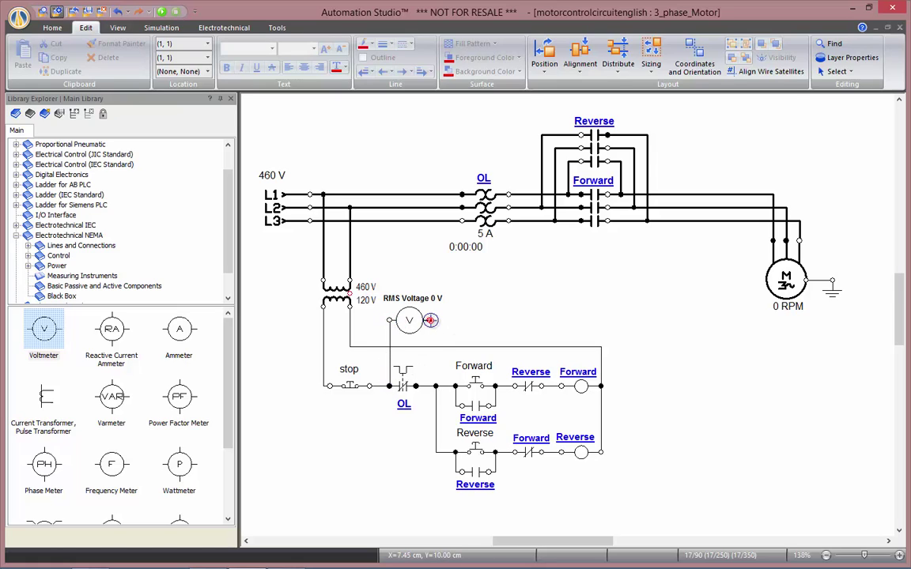
{"action": "left_click_drag", "start_coordinate": [429, 345], "coordinate": [429, 321]}
{"action": "left_click", "coordinate": [161, 11]}
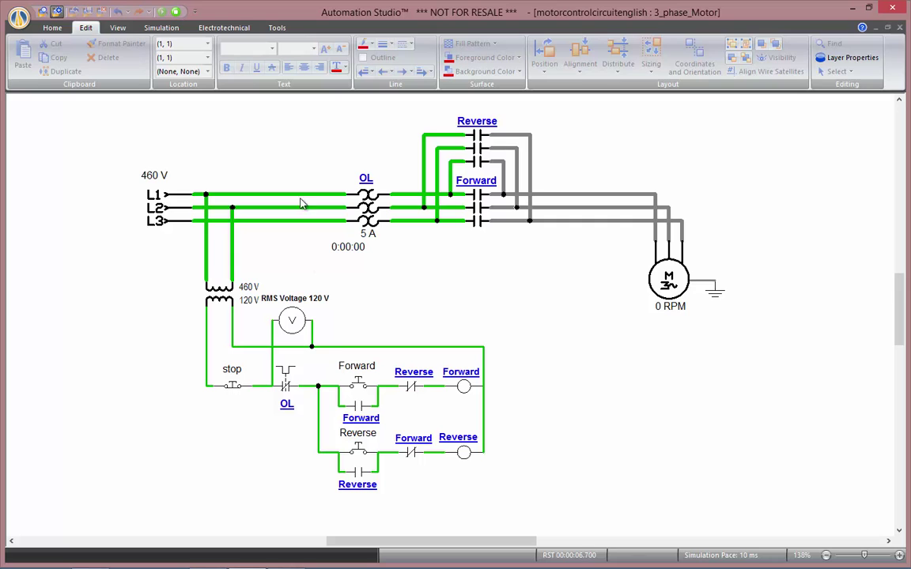
{"action": "left_click", "coordinate": [177, 12]}
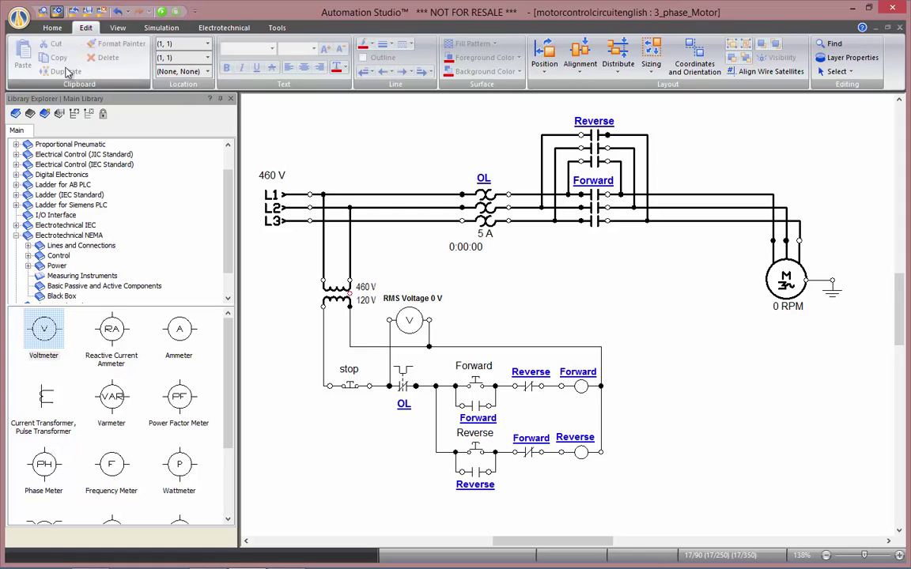
Place an ammeter near the motor and turn off its Lock Size option
{"action": "left_click_drag", "start_coordinate": [187, 324], "coordinate": [699, 269]}
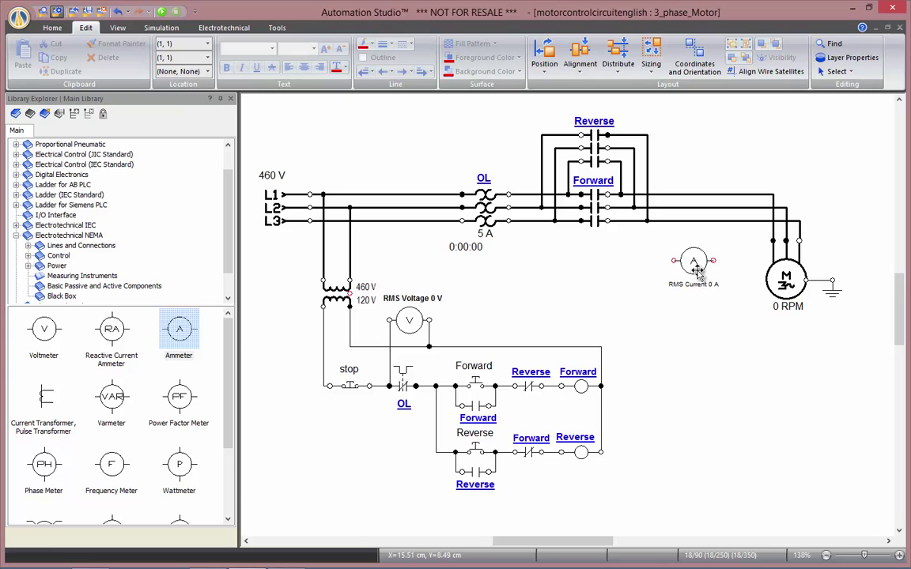
{"action": "left_click", "coordinate": [697, 269]}
{"action": "right_click", "coordinate": [699, 269]}
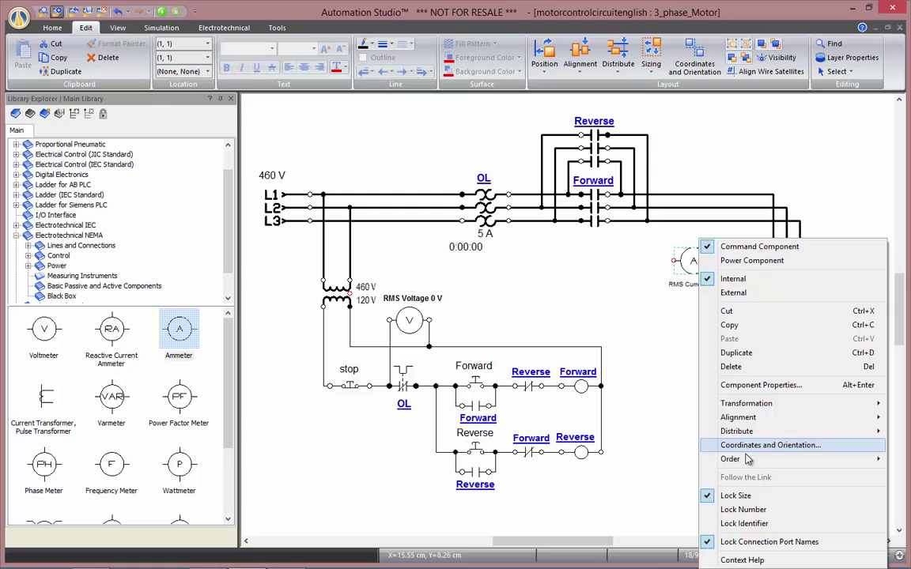
{"action": "left_click", "coordinate": [755, 494]}
{"action": "left_click", "coordinate": [663, 349]}
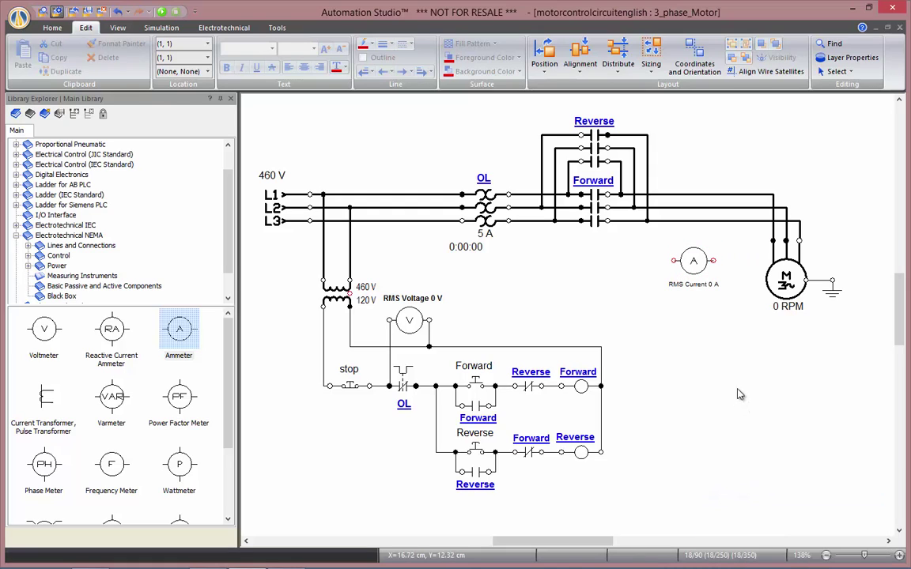
Shrink the ammeter to a small symbol, re-lock its size, and delete its RMS Current label
{"action": "left_click", "coordinate": [701, 269]}
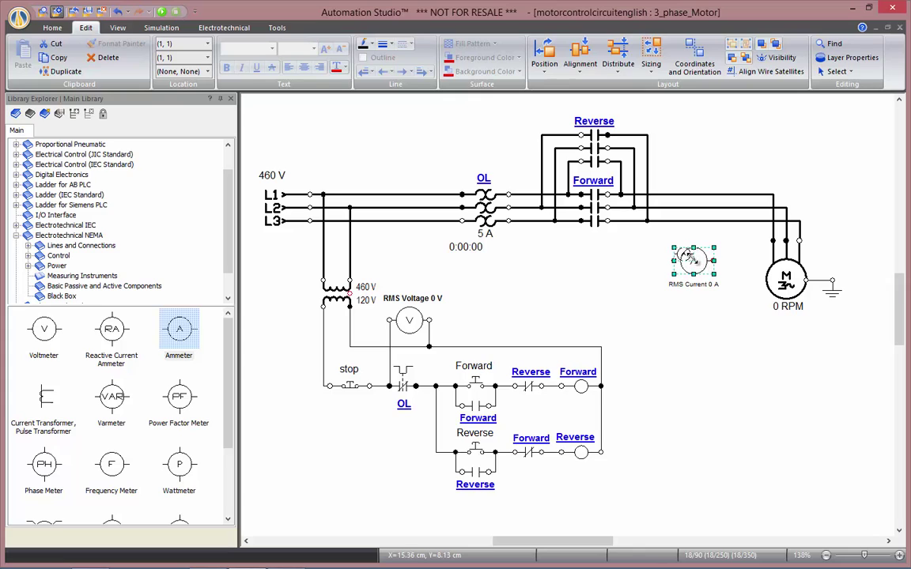
{"action": "left_click_drag", "start_coordinate": [679, 253], "coordinate": [692, 273]}
{"action": "right_click", "coordinate": [691, 270]}
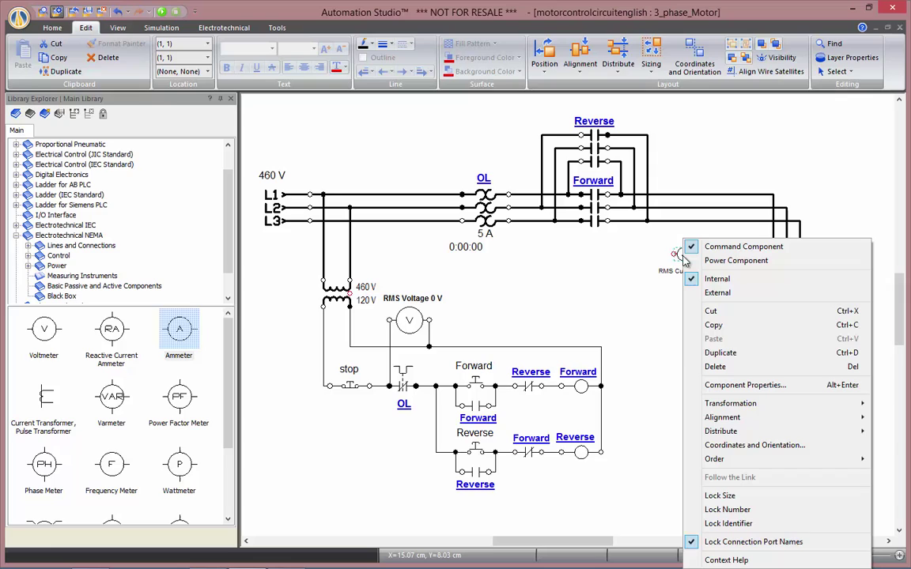
{"action": "left_click", "coordinate": [757, 495]}
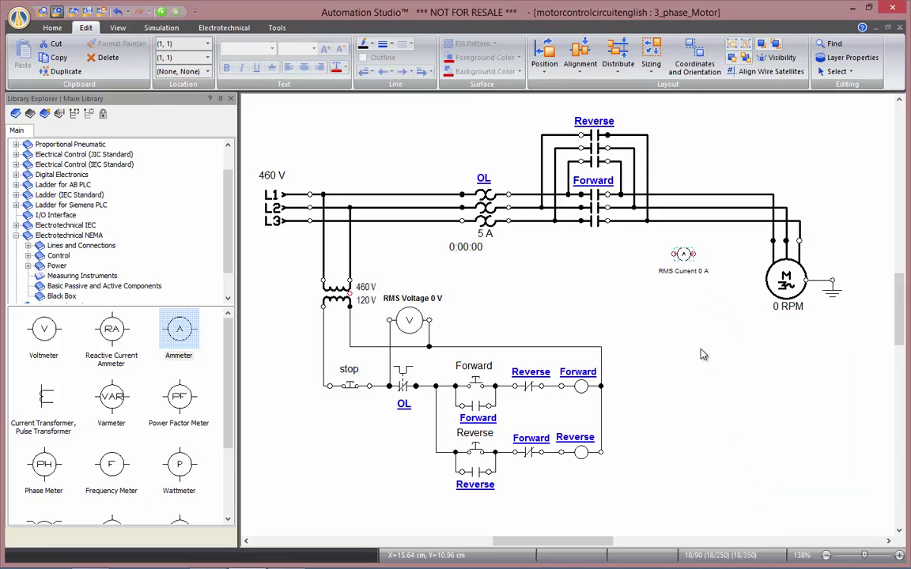
{"action": "left_click", "coordinate": [703, 355]}
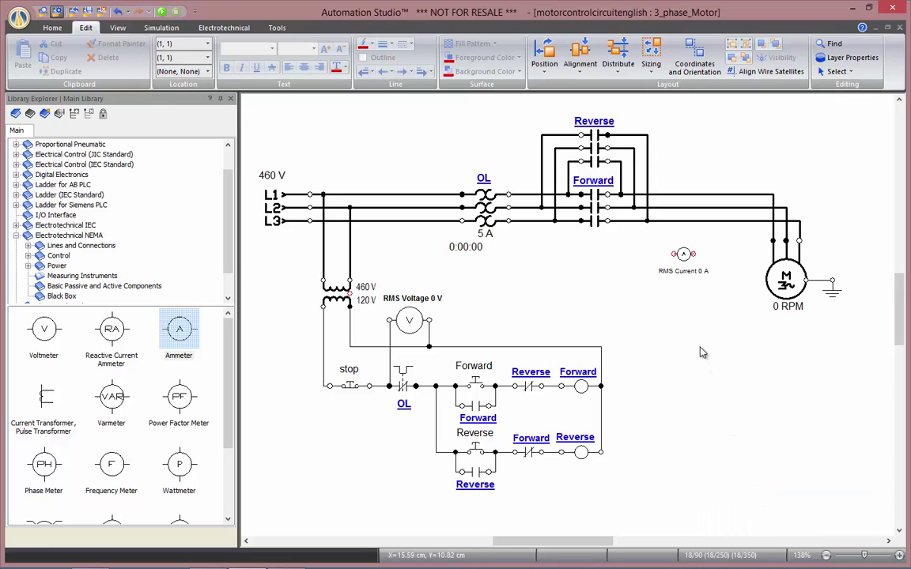
{"action": "left_click", "coordinate": [684, 274]}
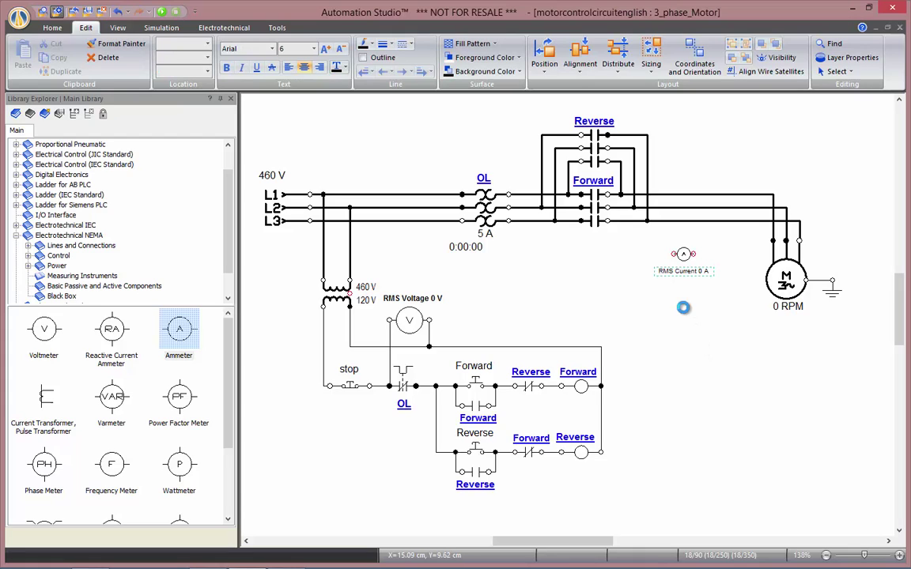
{"action": "key", "text": "Delete"}
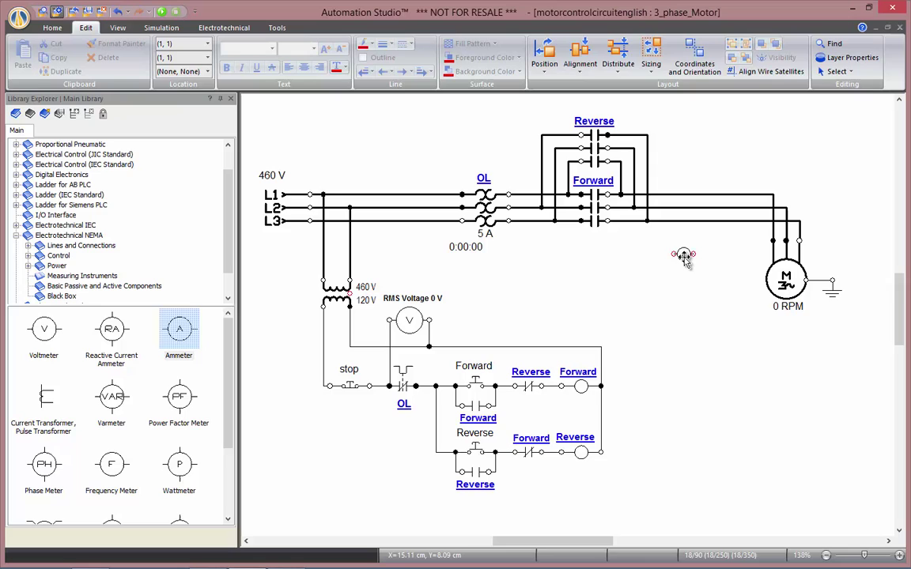
Duplicate the ammeter twice and position the three ammeters on lines L1, L2 and L3
{"action": "left_click_drag", "start_coordinate": [684, 254], "coordinate": [685, 294]}
{"action": "left_click", "coordinate": [719, 305]}
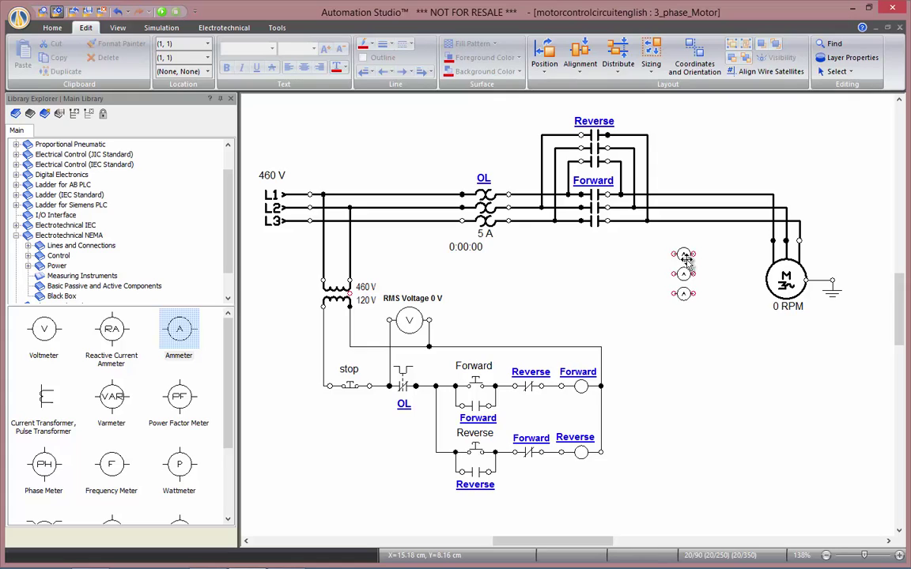
{"action": "left_click_drag", "start_coordinate": [687, 258], "coordinate": [710, 198]}
{"action": "left_click", "coordinate": [726, 238]}
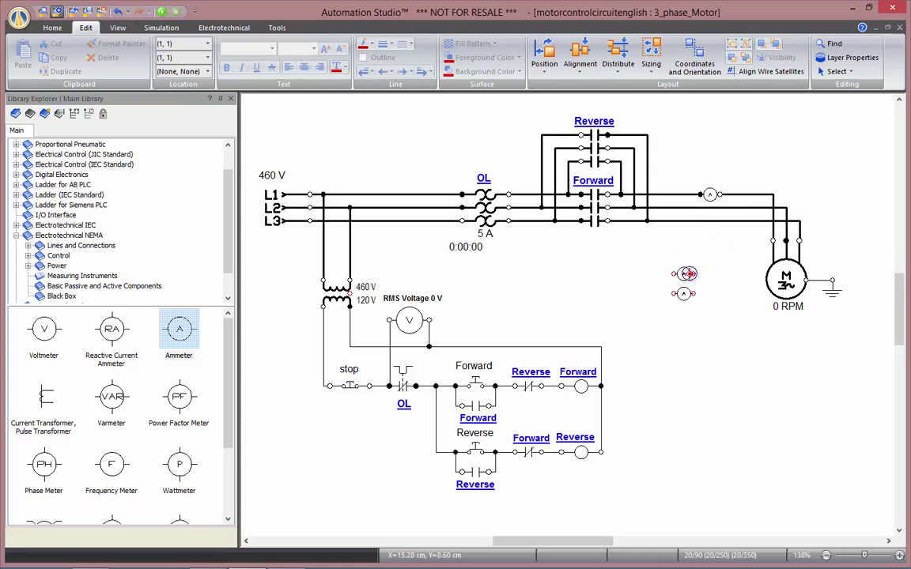
{"action": "left_click_drag", "start_coordinate": [685, 277], "coordinate": [711, 209]}
{"action": "left_click", "coordinate": [715, 271]}
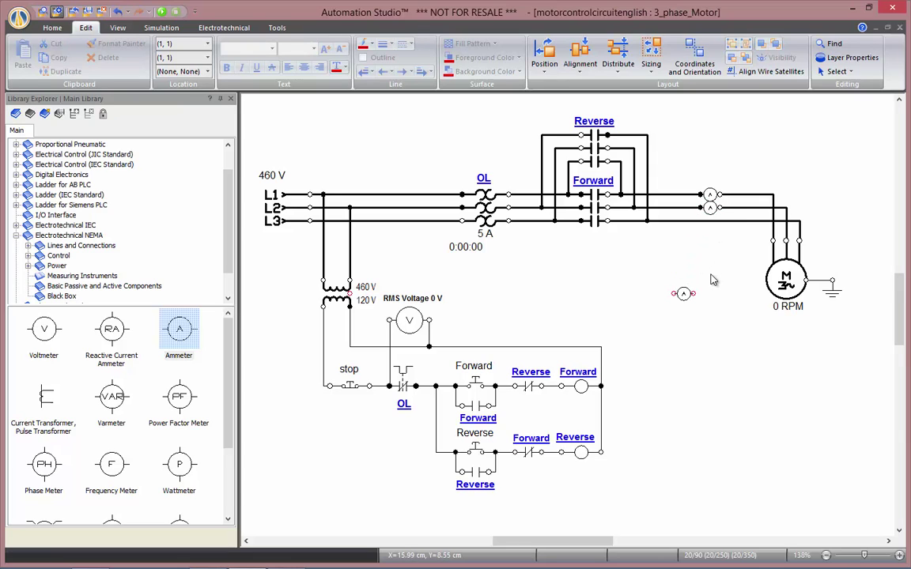
{"action": "left_click_drag", "start_coordinate": [691, 305], "coordinate": [718, 231]}
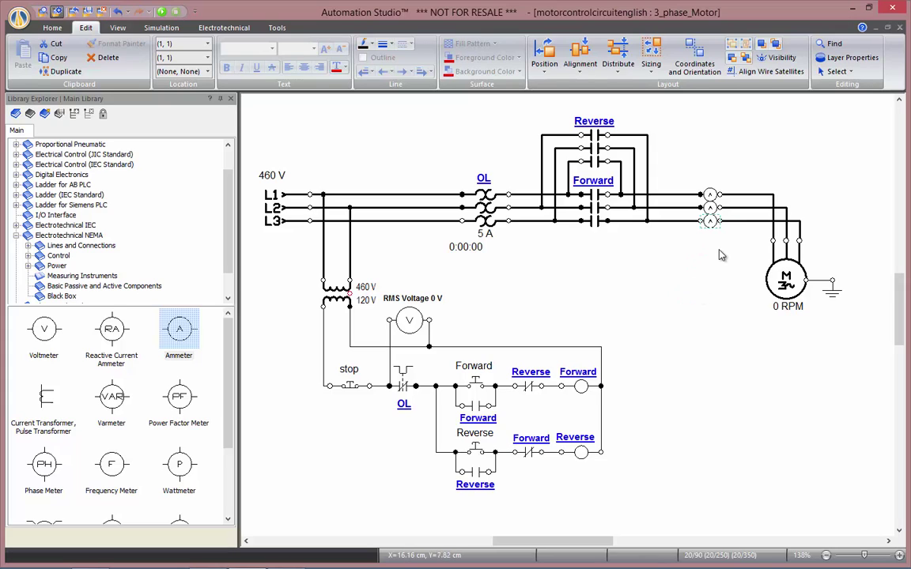
{"action": "left_click", "coordinate": [720, 260]}
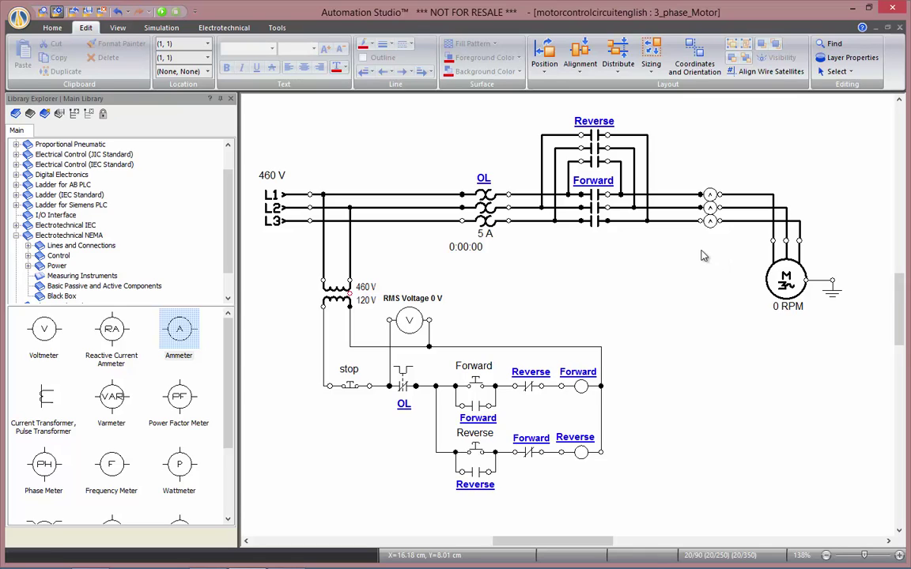
Open the Electrotechnical Plotter and add the L1 ammeter's Current as a curve
{"action": "left_click", "coordinate": [176, 28]}
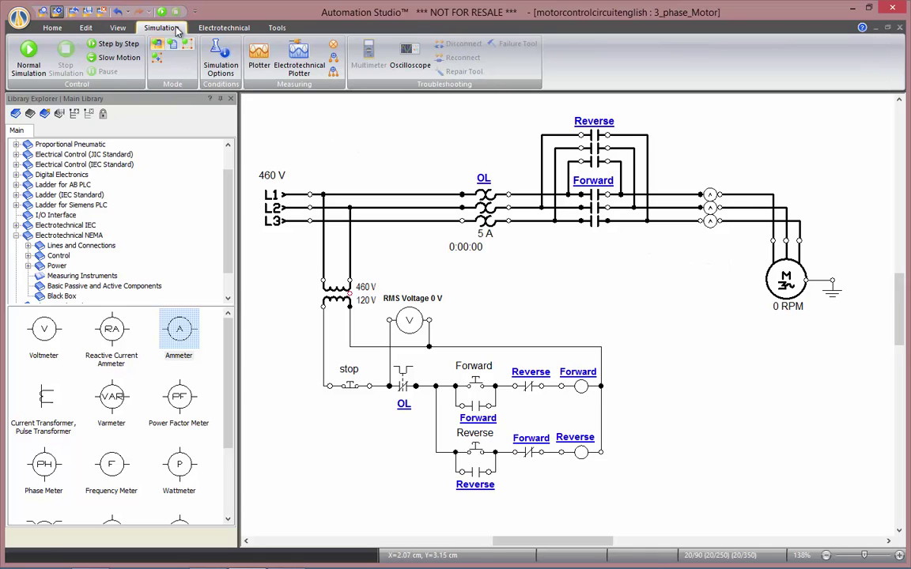
{"action": "left_click", "coordinate": [300, 60]}
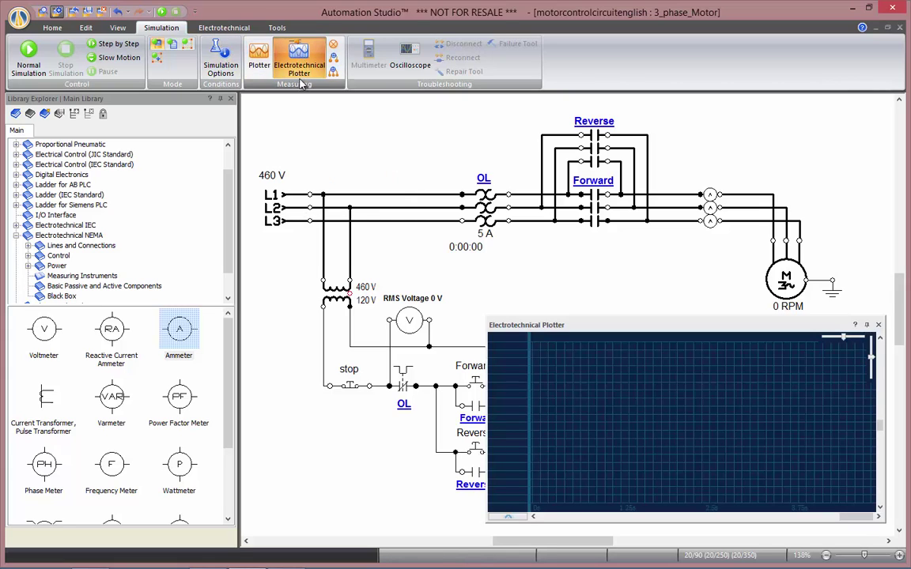
{"action": "left_click_drag", "start_coordinate": [710, 195], "coordinate": [691, 380]}
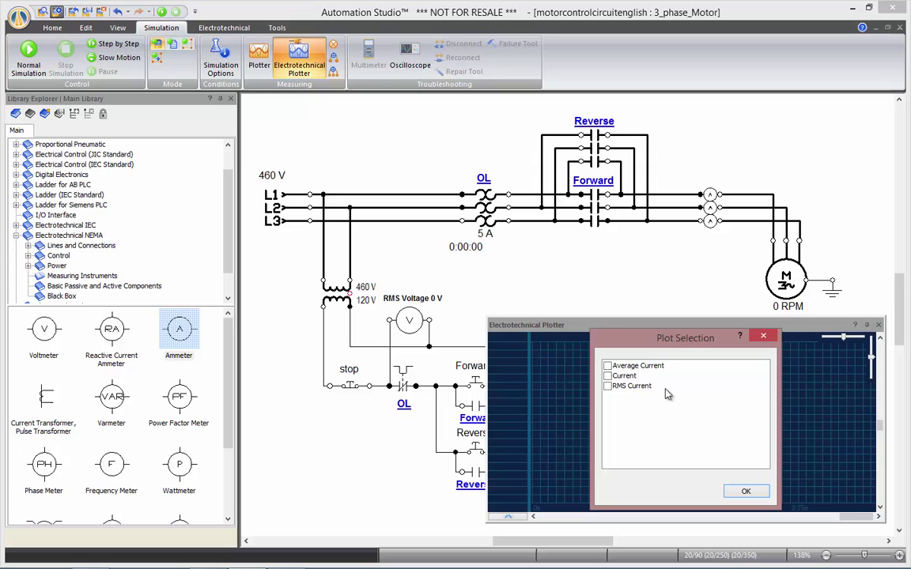
{"action": "left_click", "coordinate": [632, 378]}
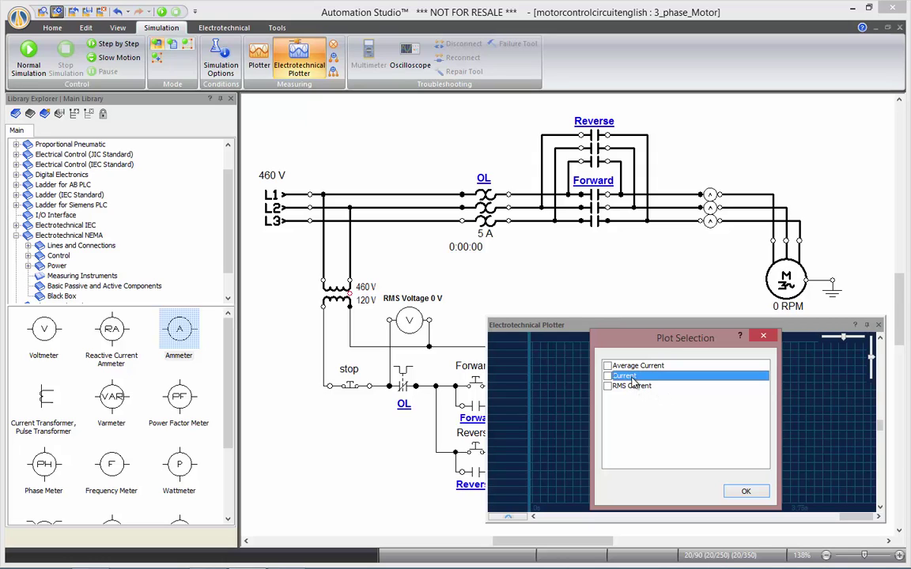
{"action": "left_click", "coordinate": [747, 492]}
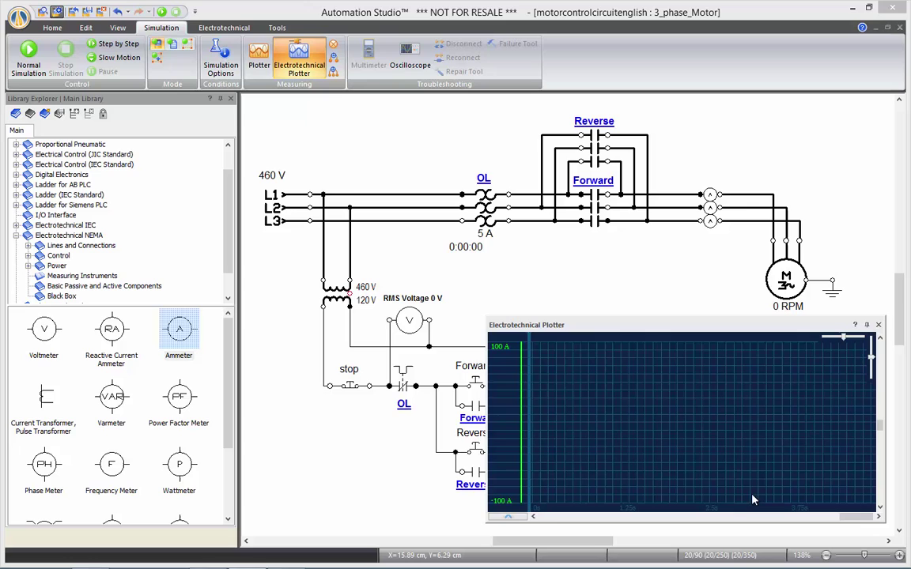
Add the L2 and L3 ammeters' Current to the plotter as well
{"action": "left_click", "coordinate": [634, 192]}
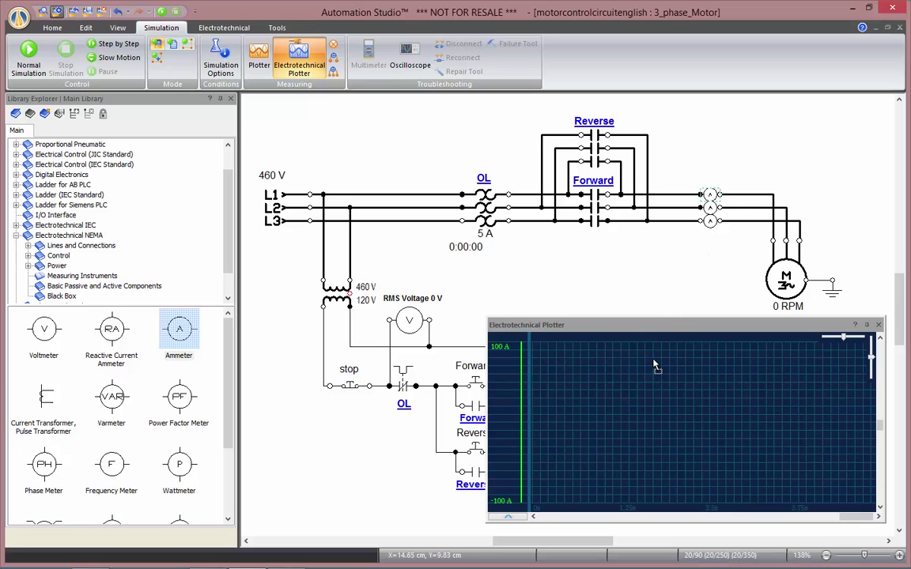
{"action": "left_click_drag", "start_coordinate": [655, 365], "coordinate": [647, 392]}
{"action": "left_click", "coordinate": [632, 377]}
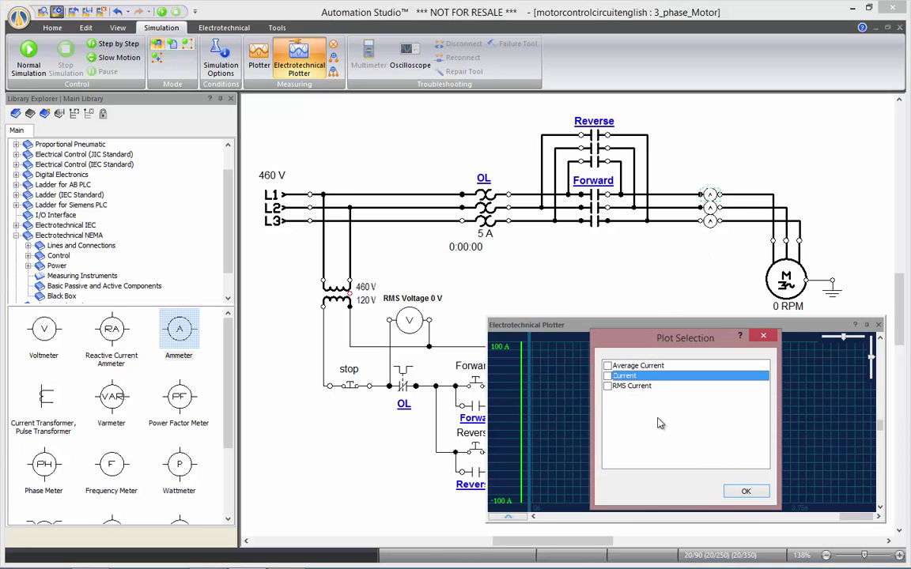
{"action": "left_click", "coordinate": [746, 491]}
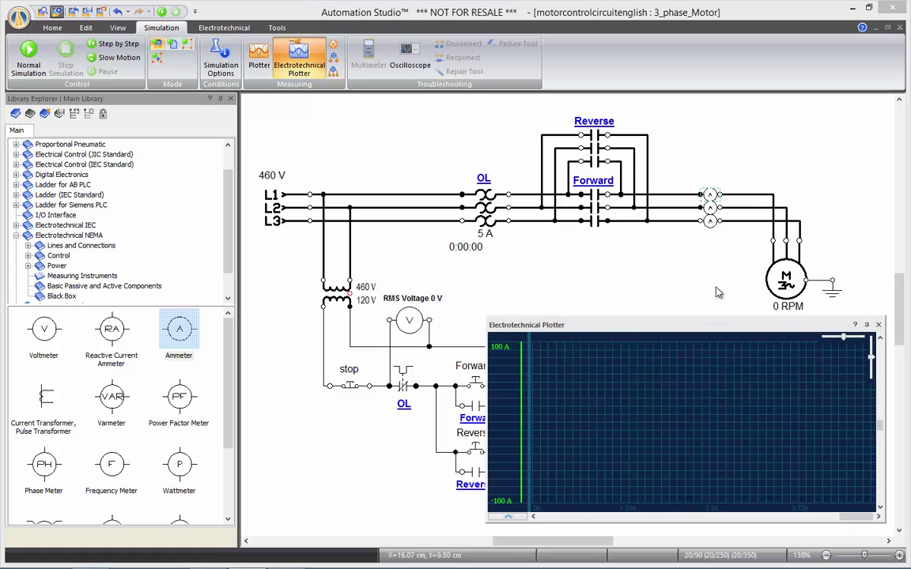
{"action": "left_click_drag", "start_coordinate": [709, 229], "coordinate": [627, 412]}
{"action": "left_click", "coordinate": [611, 377]}
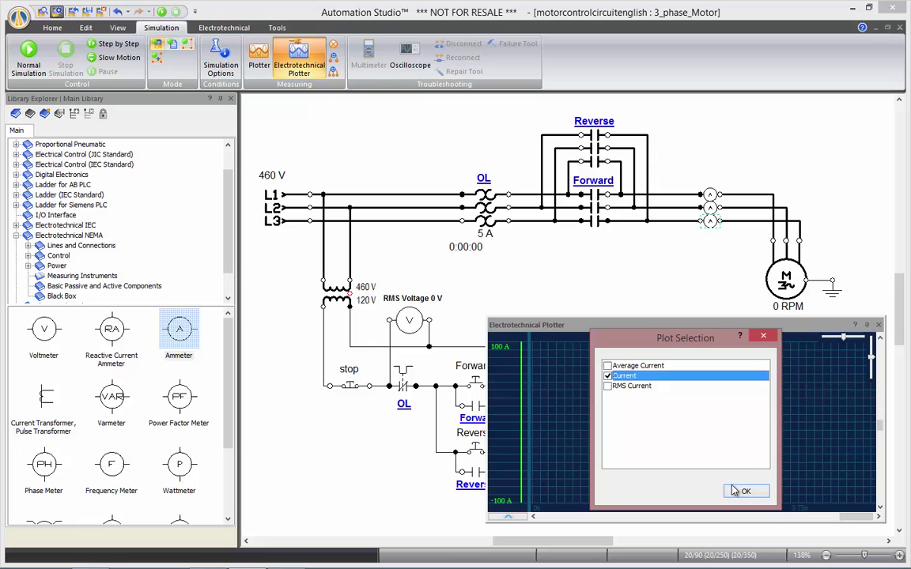
Confirm the L3 current curve and scale the first ammeter curve from -8 to 8 A
{"action": "left_click", "coordinate": [733, 491]}
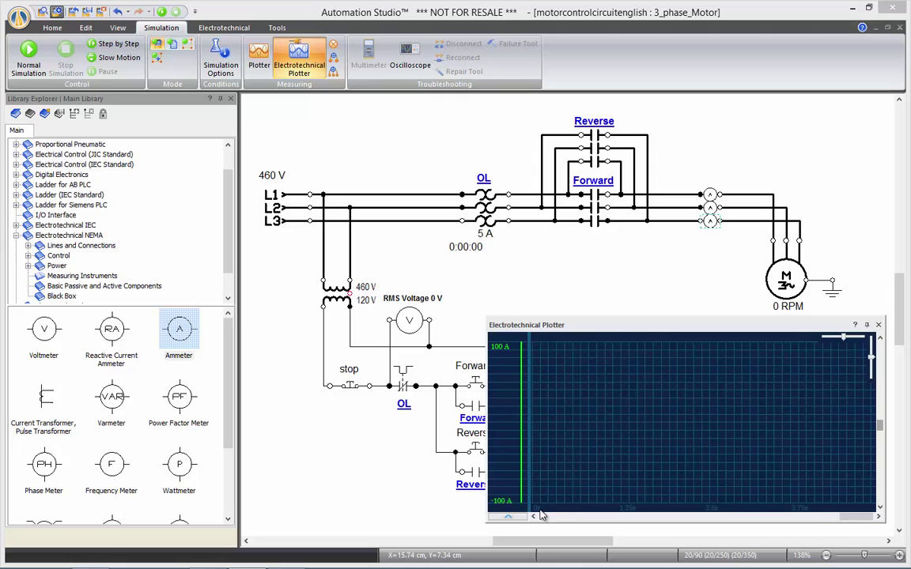
{"action": "left_click", "coordinate": [516, 516]}
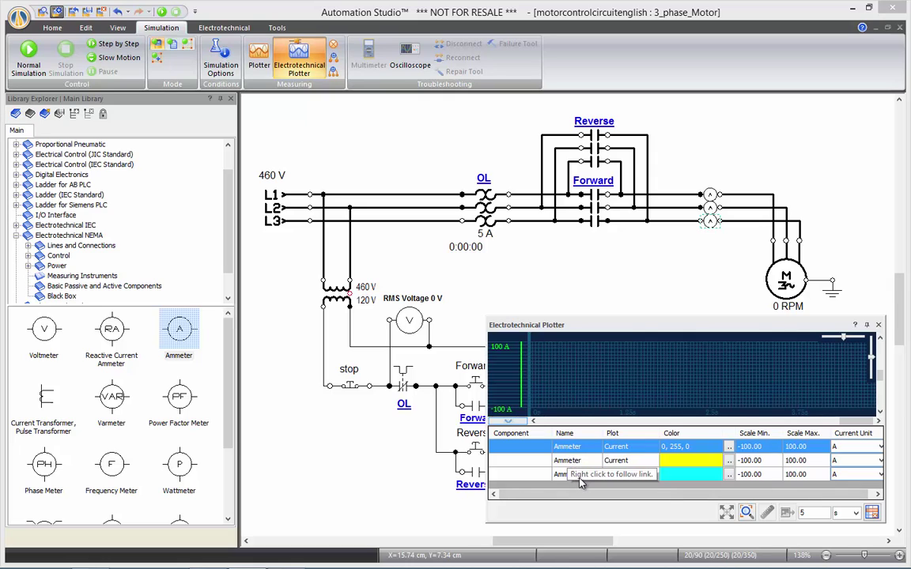
{"action": "left_click", "coordinate": [760, 447]}
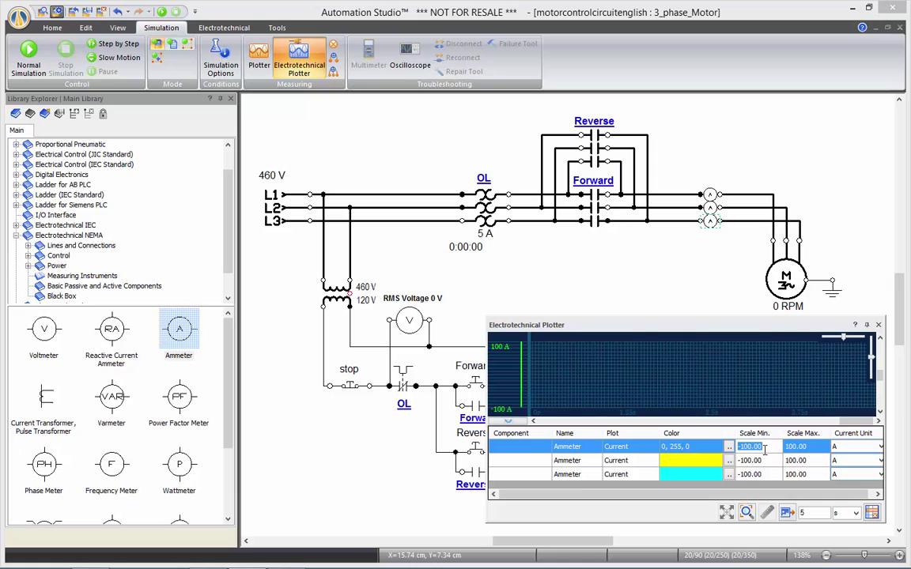
{"action": "key", "text": "Return"}
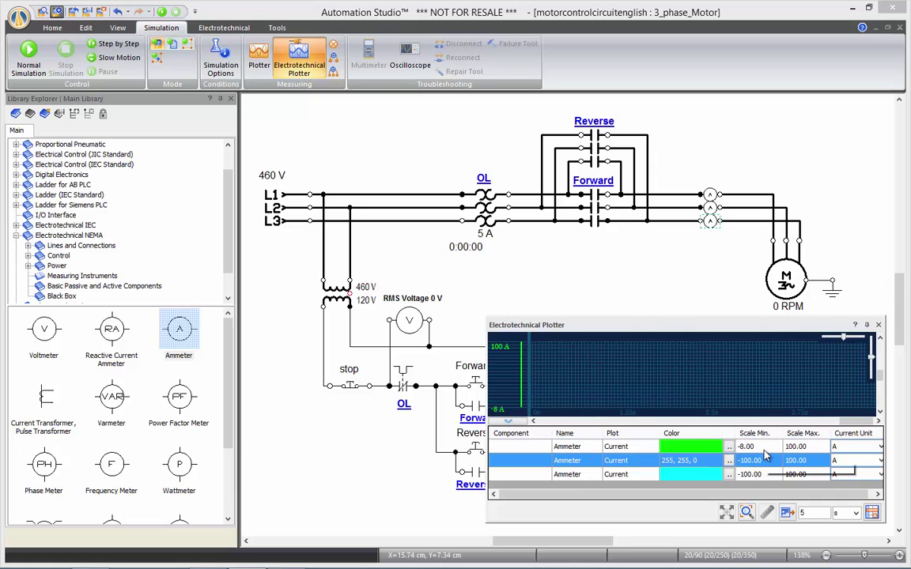
{"action": "left_click", "coordinate": [793, 447]}
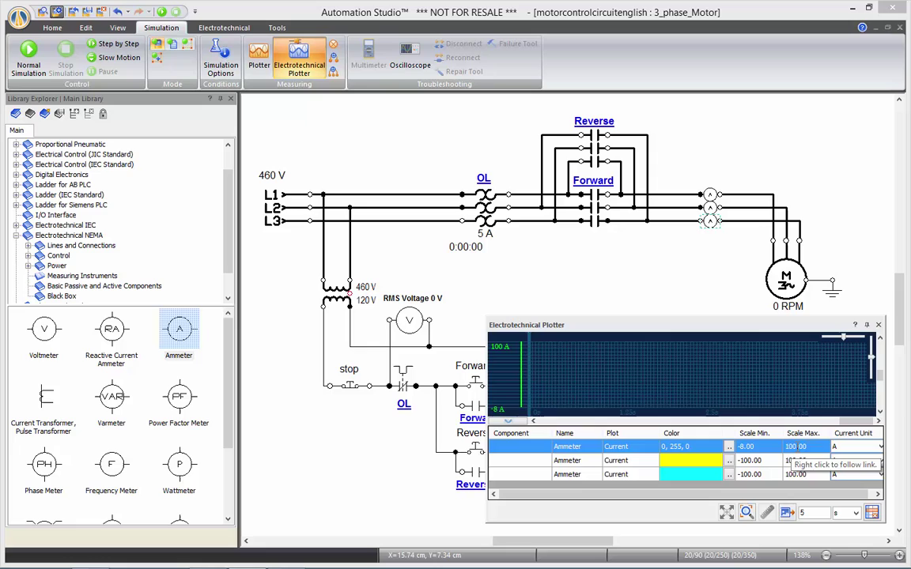
{"action": "type", "text": "8"}
{"action": "left_click", "coordinate": [760, 460]}
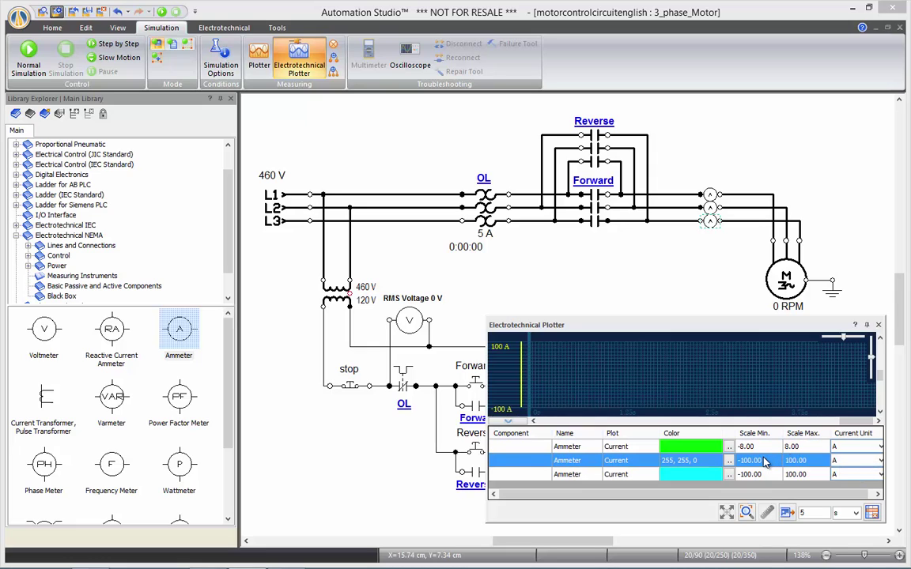
Scale the second and third ammeter current curves from -8 to 8 A
{"action": "type", "text": "-8"}
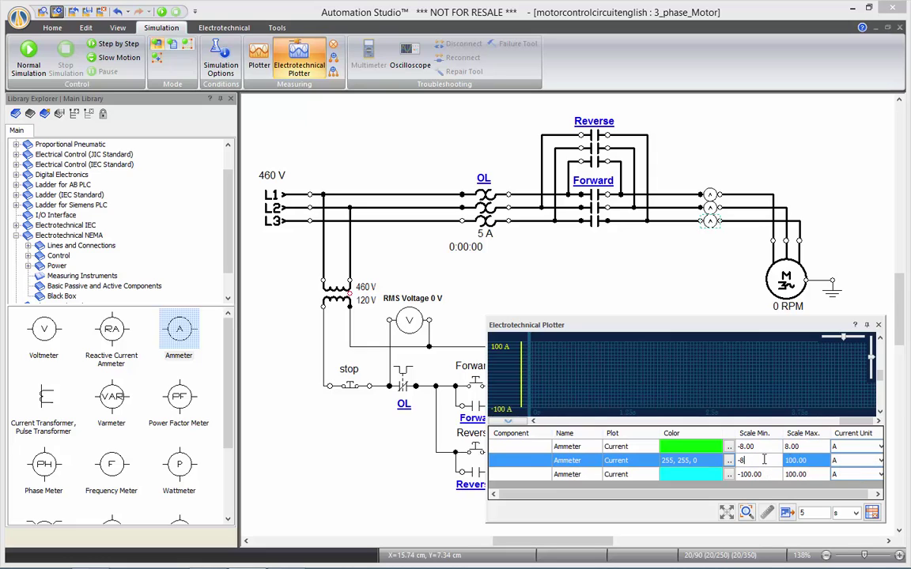
{"action": "key", "text": "Return"}
{"action": "left_click", "coordinate": [796, 460]}
{"action": "type", "text": "8"}
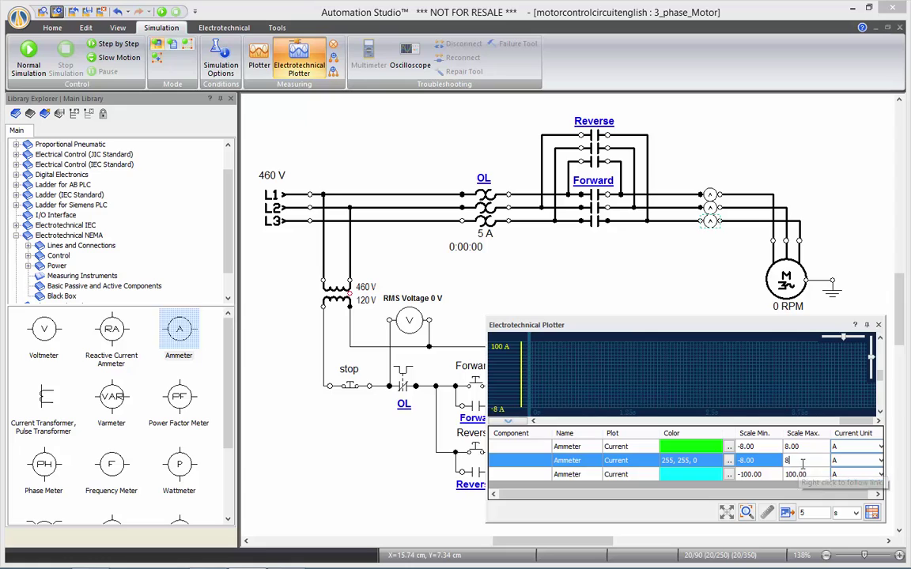
{"action": "key", "text": "Return"}
{"action": "left_click", "coordinate": [761, 474]}
{"action": "type", "text": "-8"}
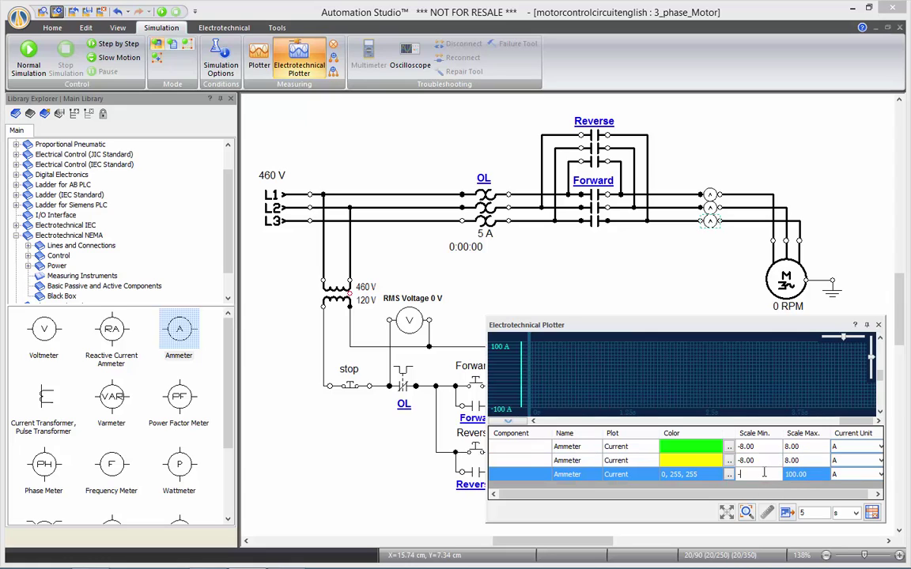
{"action": "key", "text": "Return"}
{"action": "left_click", "coordinate": [796, 474]}
{"action": "type", "text": "8"}
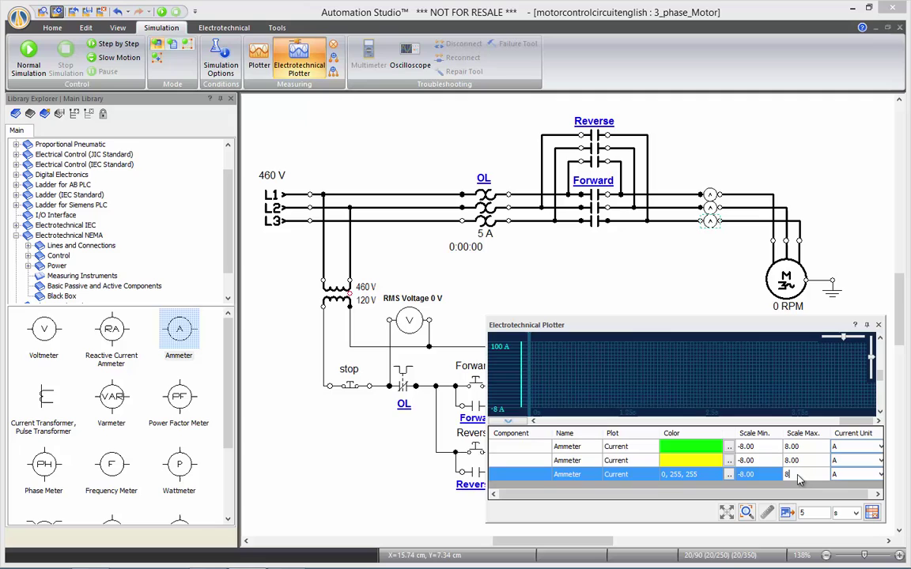
{"action": "key", "text": "Return"}
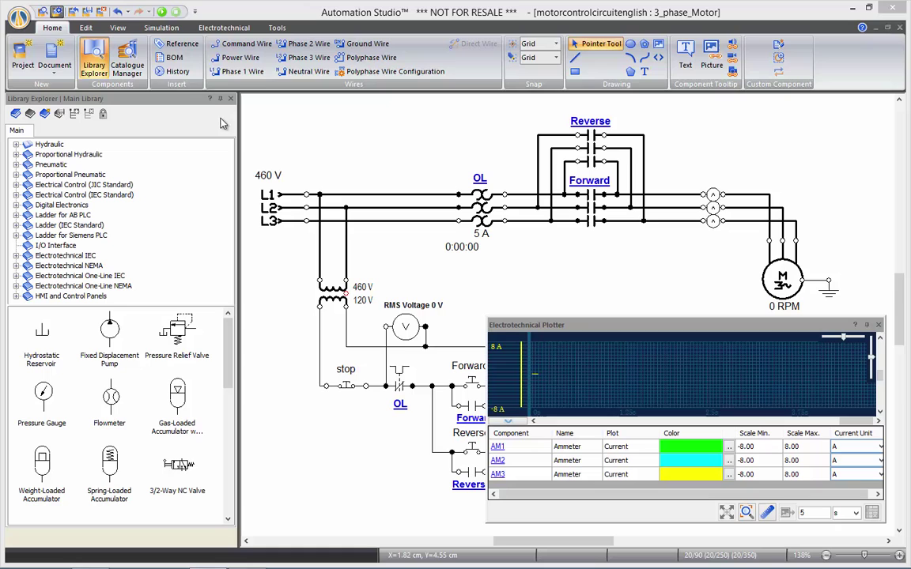
Start Normal Simulation, collapse the plotter's settings table, and press Forward to run the motor
{"action": "left_click", "coordinate": [162, 12]}
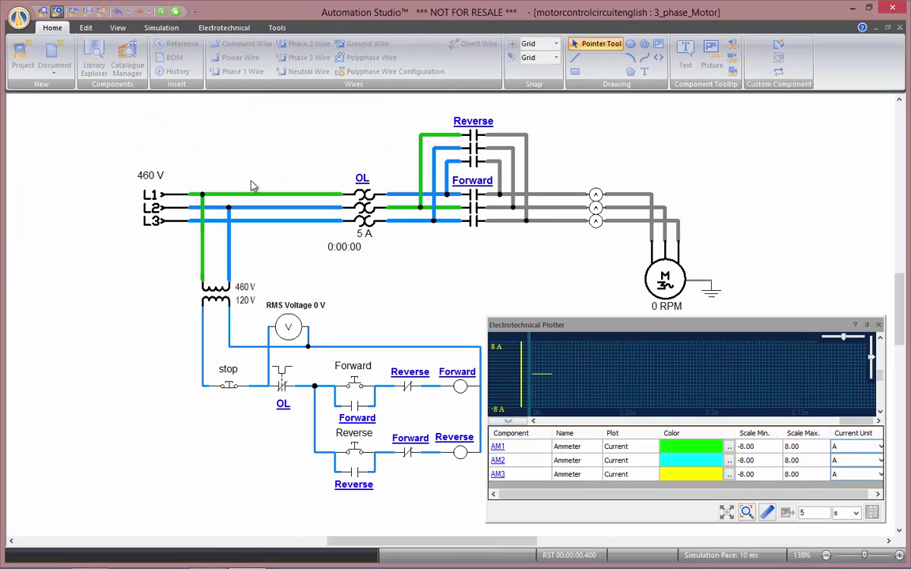
{"action": "left_click_drag", "start_coordinate": [421, 544], "coordinate": [449, 543]}
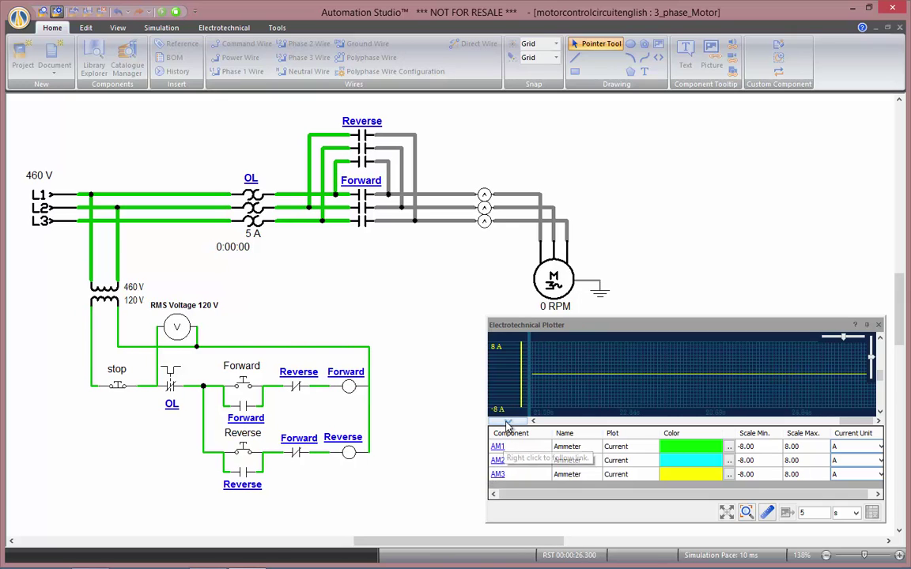
{"action": "left_click", "coordinate": [506, 422]}
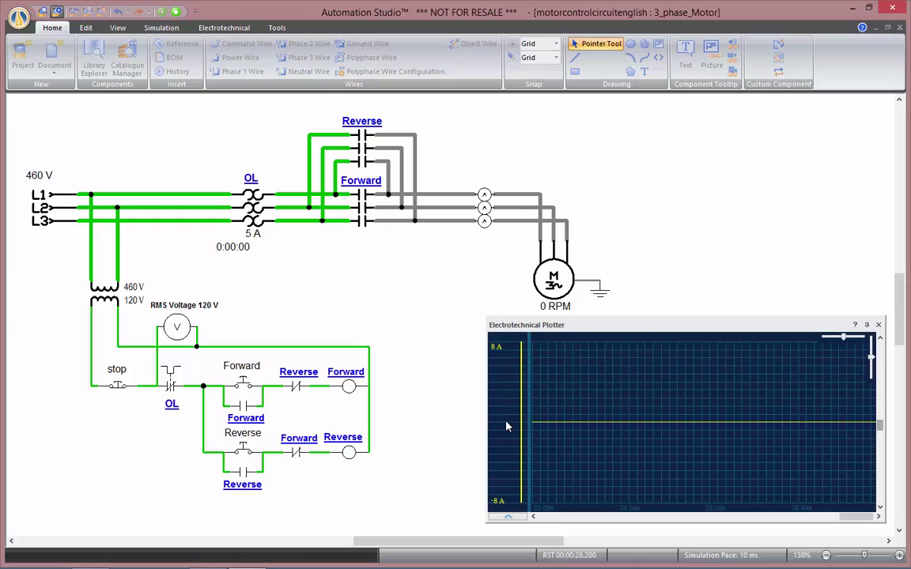
{"action": "left_click", "coordinate": [245, 389]}
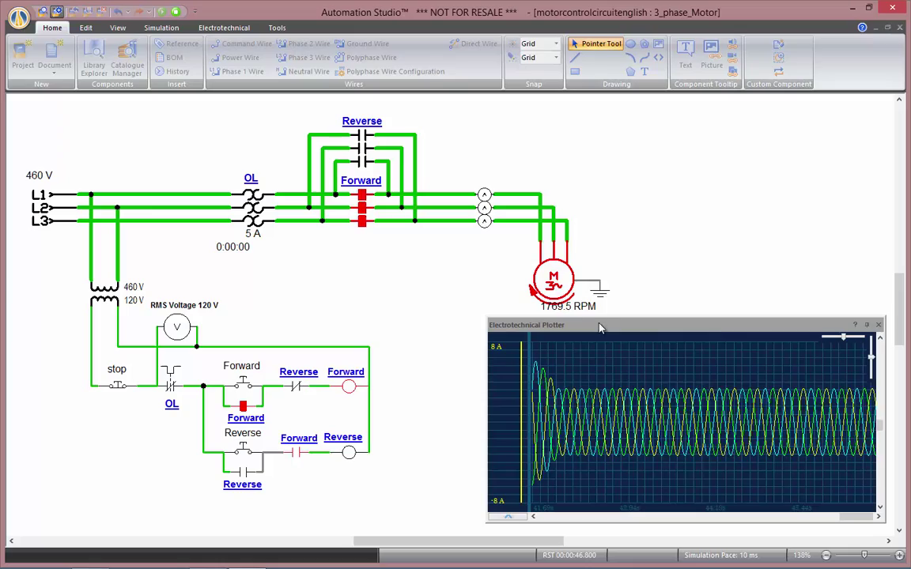
Open the motor's Setting dialog and raise its Resistive Torque slider from 1.00 to 2.80 daN.m
{"action": "left_click", "coordinate": [563, 292]}
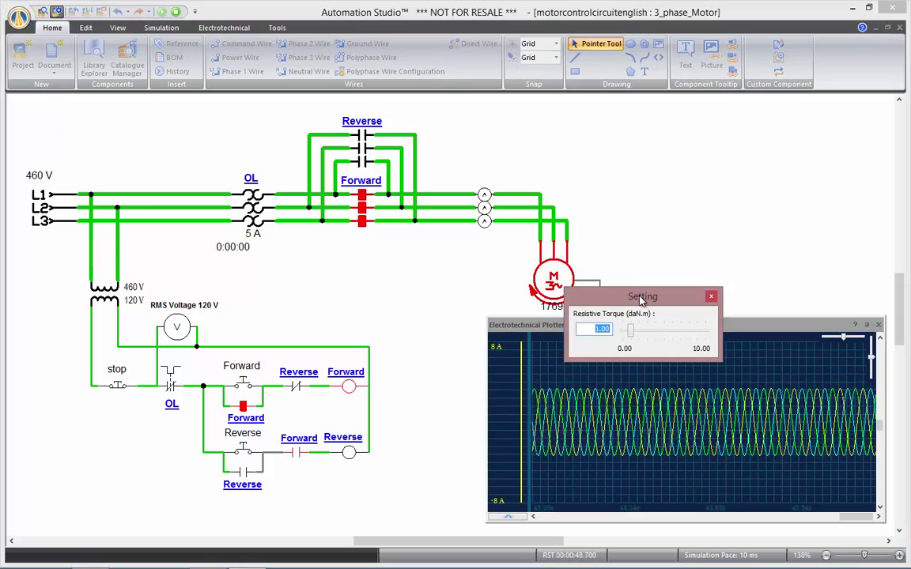
{"action": "left_click_drag", "start_coordinate": [644, 295], "coordinate": [704, 207]}
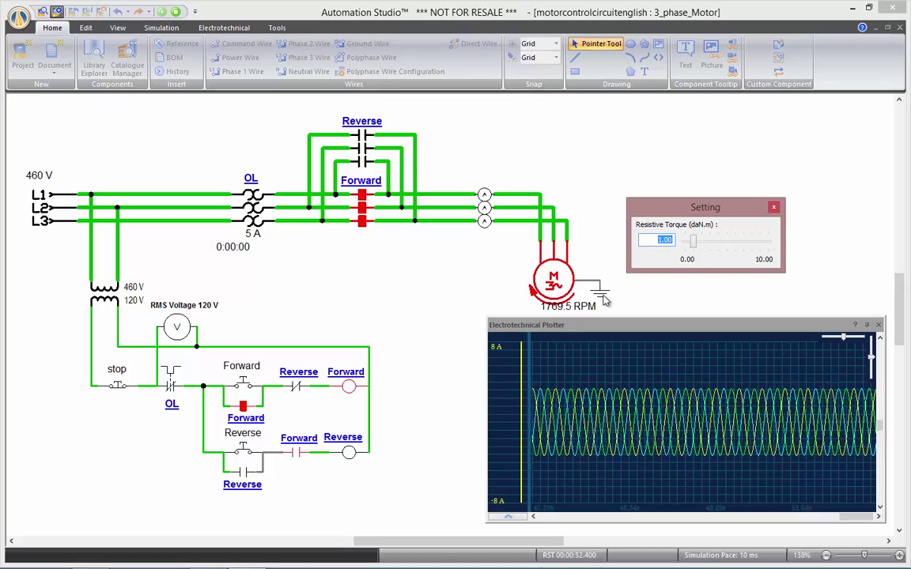
{"action": "left_click_drag", "start_coordinate": [694, 250], "coordinate": [709, 245]}
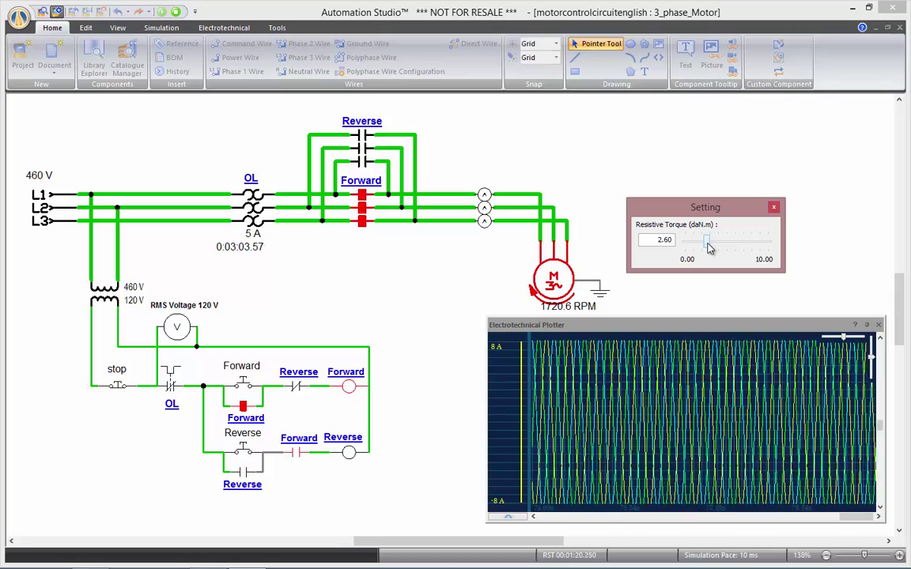
{"action": "left_click_drag", "start_coordinate": [710, 248], "coordinate": [700, 249]}
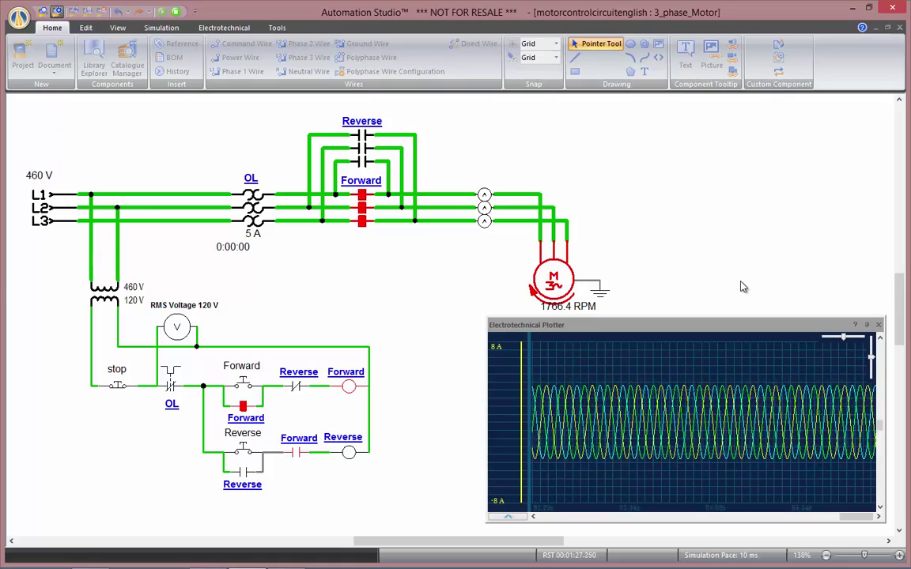
Close the plotter and attach a dynamic measuring label showing the motor's Angular Speed
{"action": "left_click", "coordinate": [878, 326]}
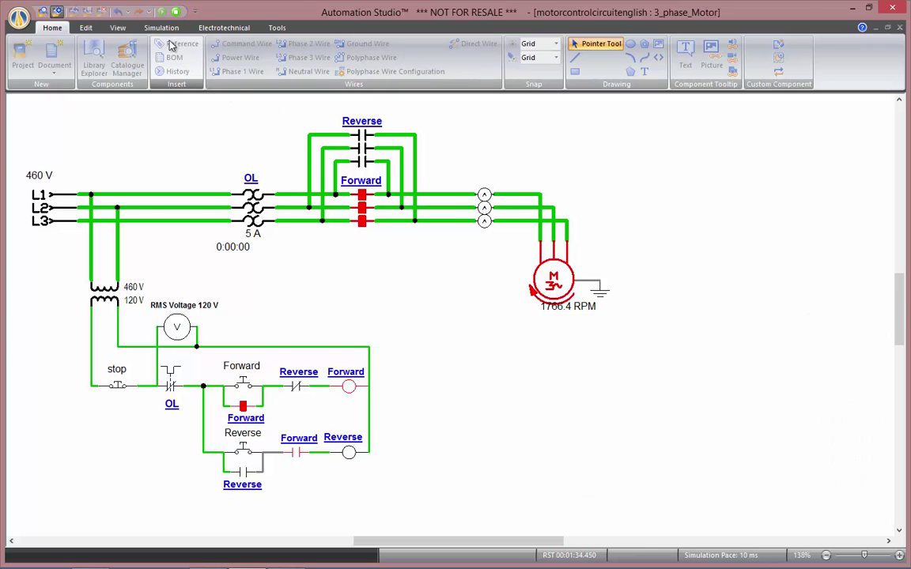
{"action": "left_click", "coordinate": [163, 29]}
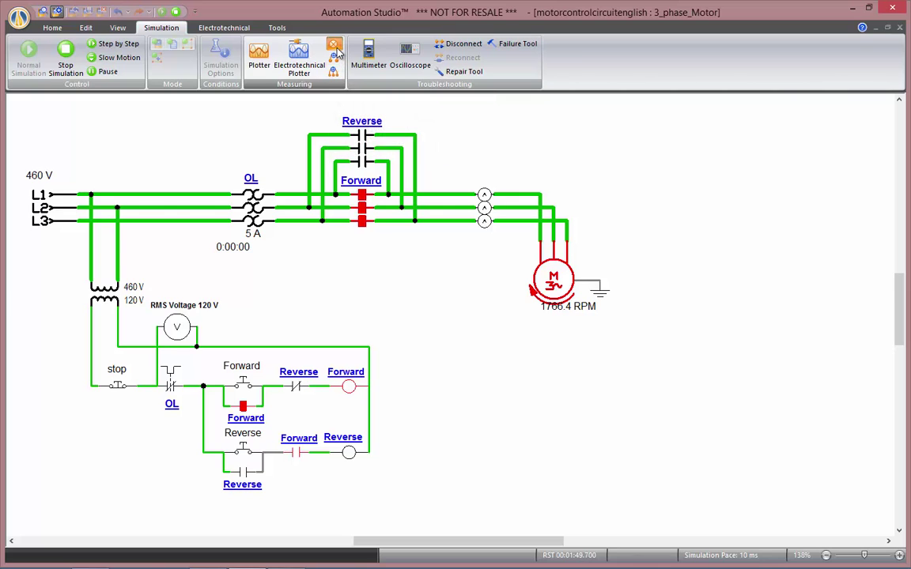
{"action": "left_click", "coordinate": [338, 46]}
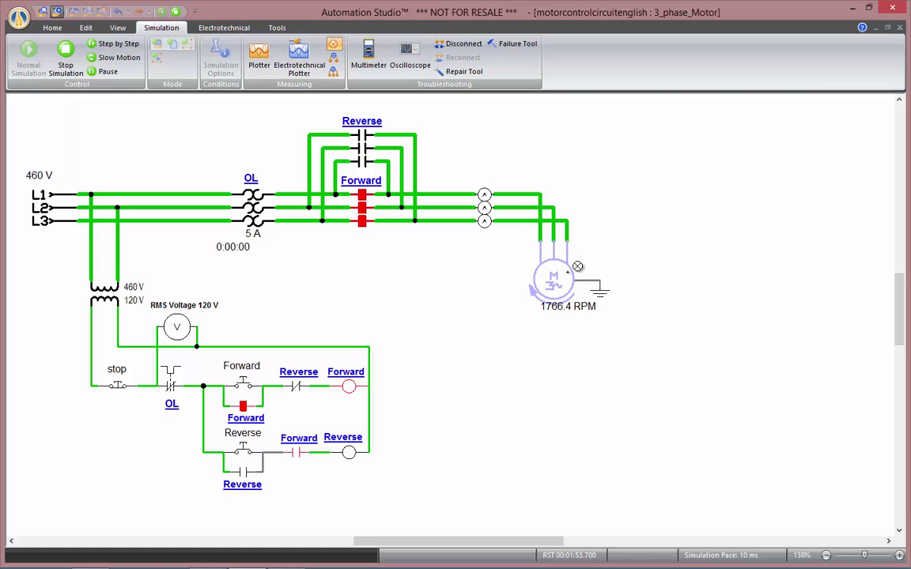
{"action": "left_click", "coordinate": [577, 266]}
{"action": "left_click", "coordinate": [640, 226]}
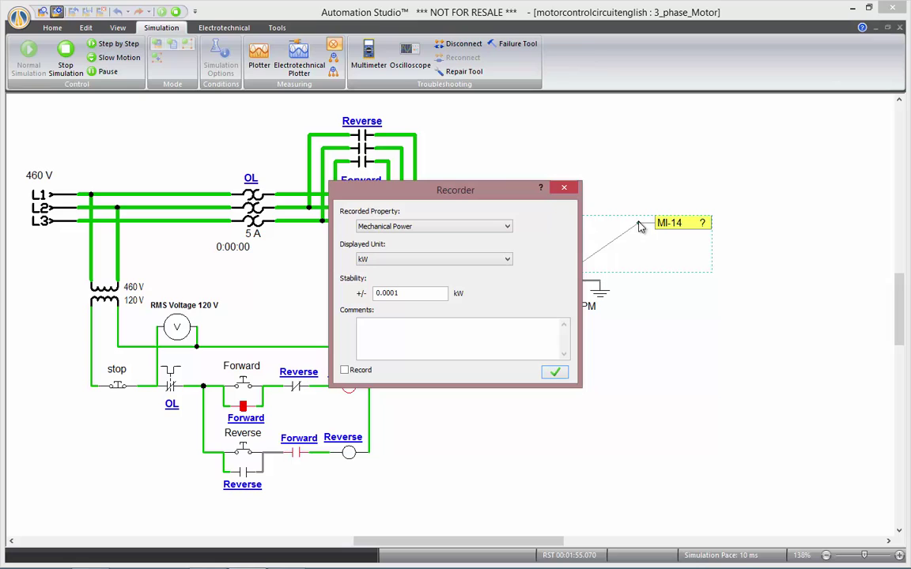
{"action": "left_click", "coordinate": [462, 227]}
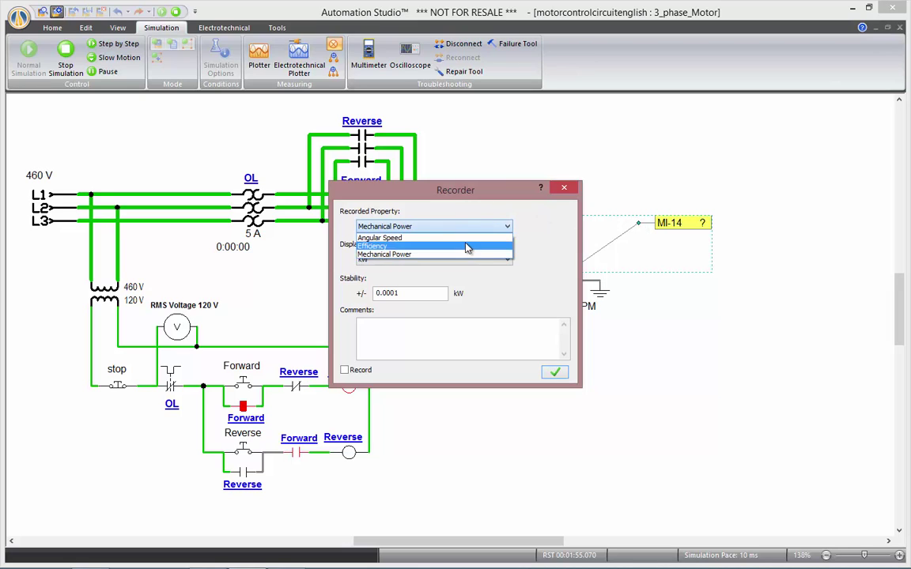
{"action": "left_click", "coordinate": [464, 238]}
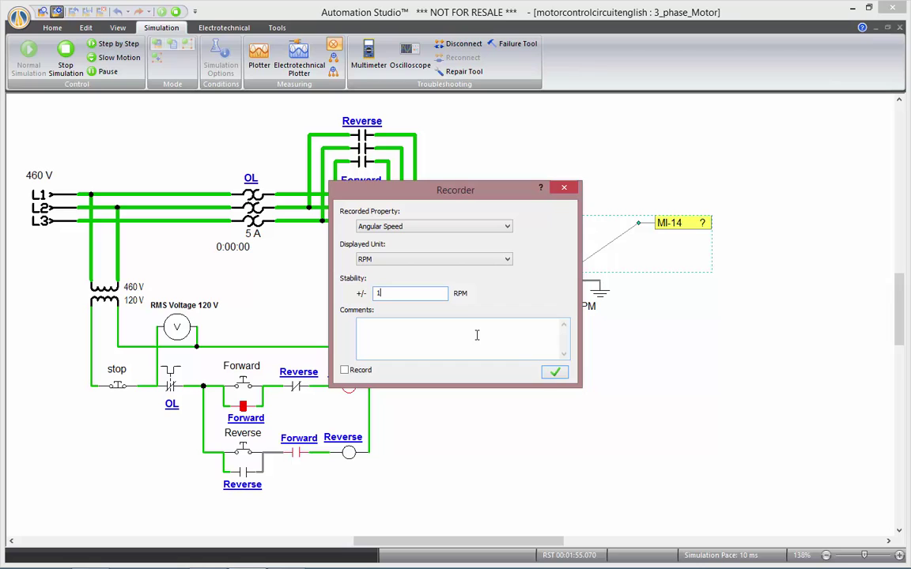
{"action": "left_click", "coordinate": [554, 373]}
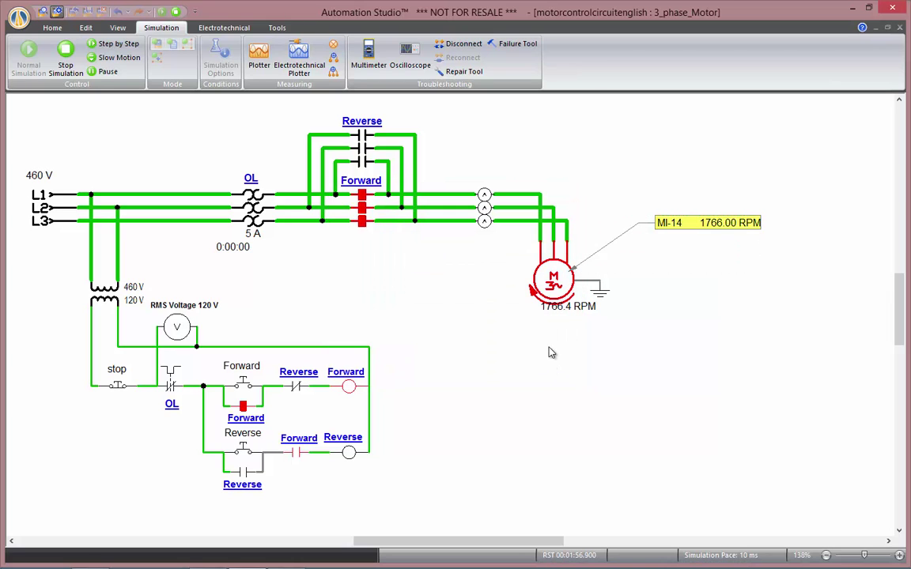
Lower the motor's resistive torque to 0.70 daN.m and close its Setting dialog
{"action": "left_click", "coordinate": [563, 298]}
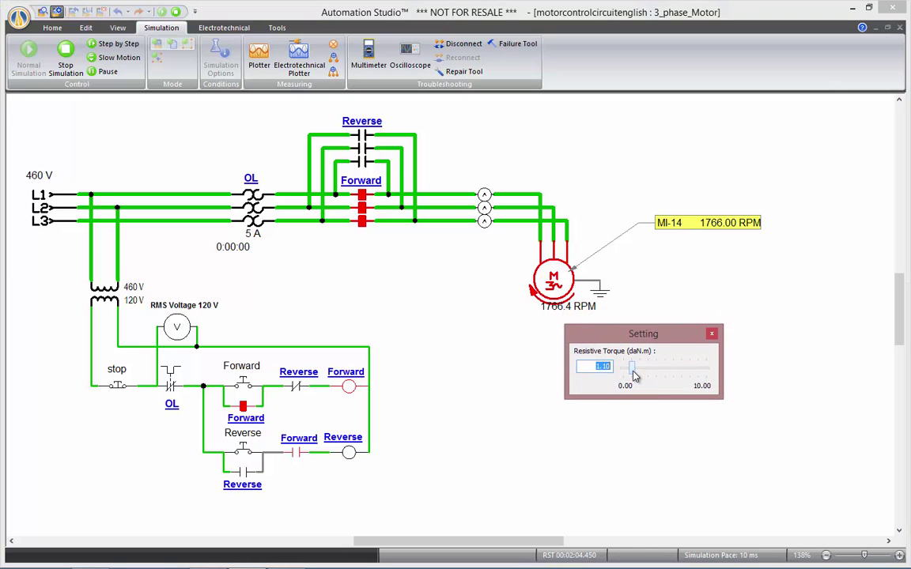
{"action": "mouse_move", "coordinate": [633, 376]}
{"action": "left_mouse_down"}
{"action": "mouse_move", "coordinate": [647, 372]}
{"action": "mouse_move", "coordinate": [629, 369]}
{"action": "left_mouse_up"}
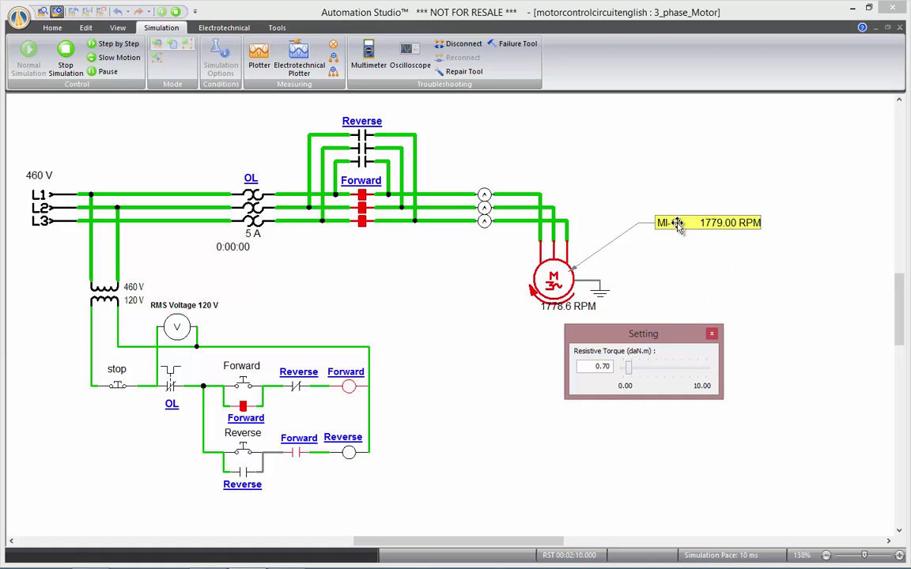
{"action": "left_click", "coordinate": [711, 336]}
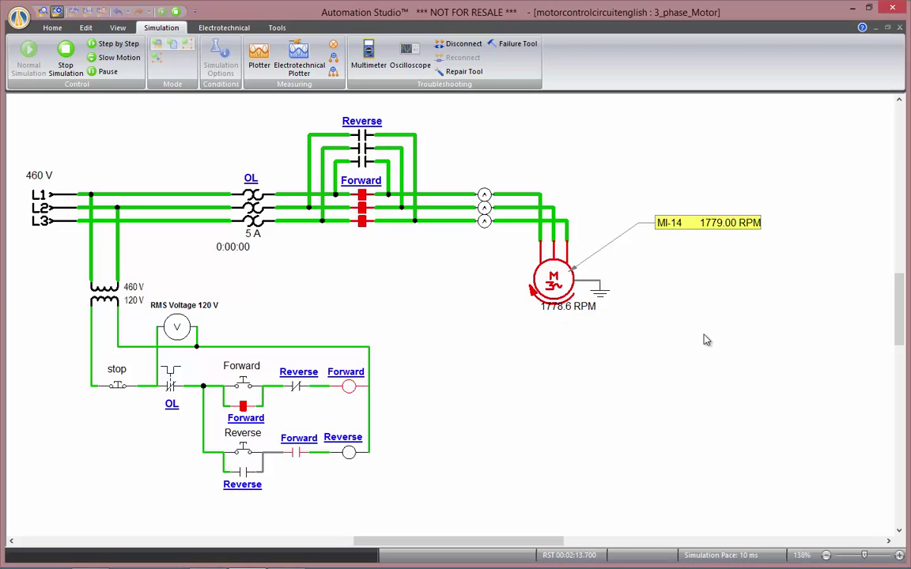
Add RMS current label MI-15 on the top motor supply wire
{"action": "left_click", "coordinate": [333, 43]}
{"action": "left_click", "coordinate": [433, 193]}
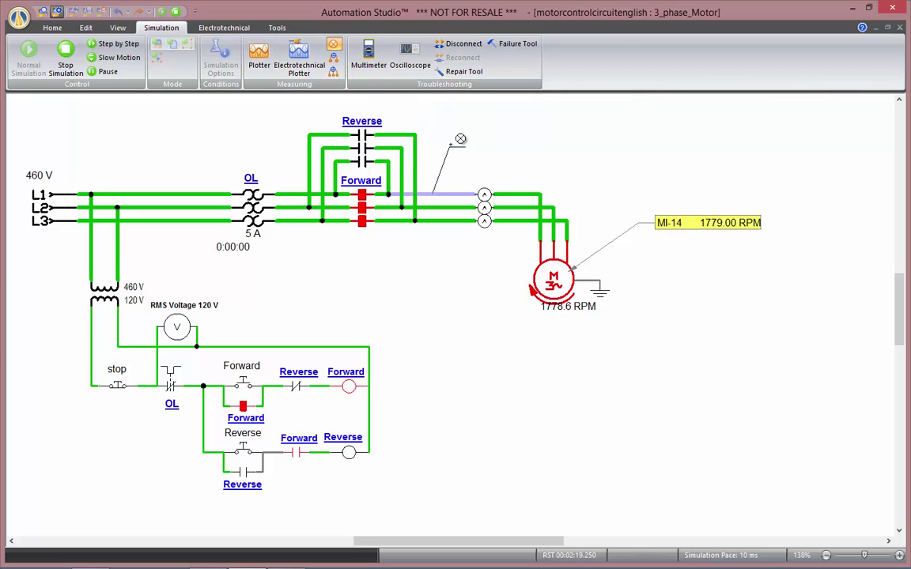
{"action": "left_click", "coordinate": [455, 129]}
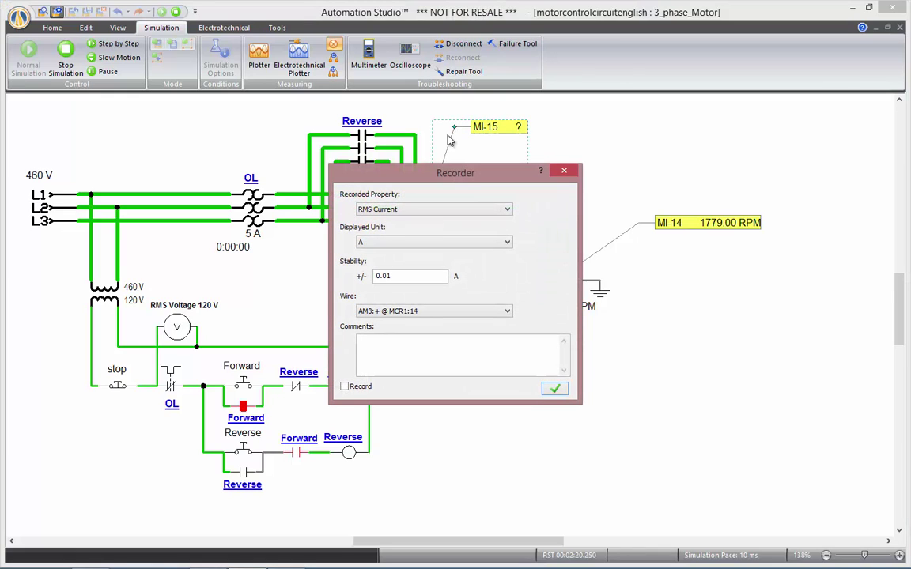
{"action": "left_click", "coordinate": [446, 211]}
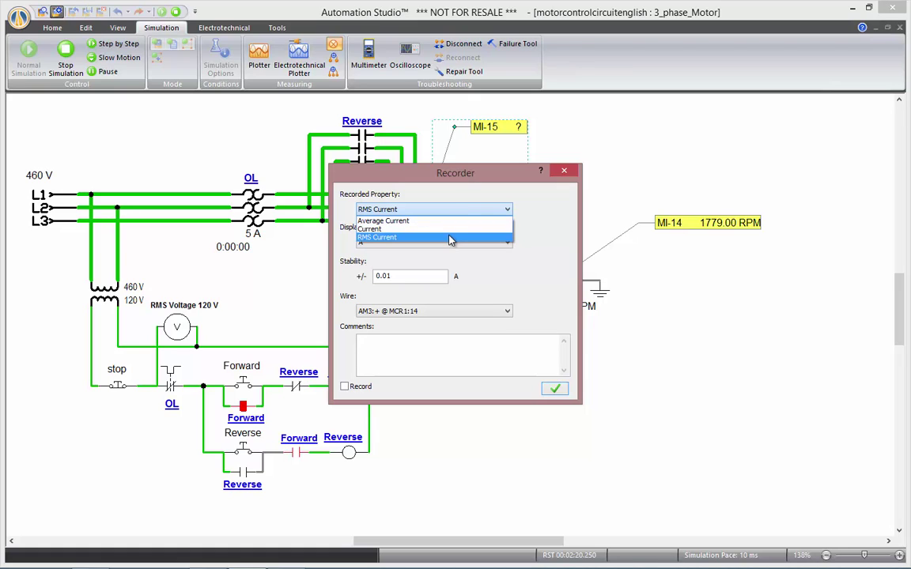
{"action": "left_click", "coordinate": [450, 237]}
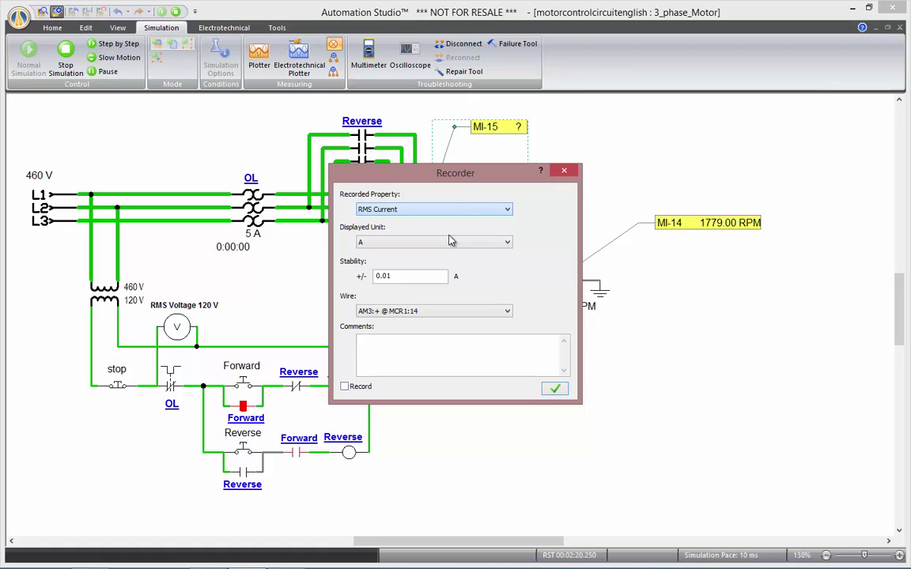
{"action": "left_click", "coordinate": [555, 392]}
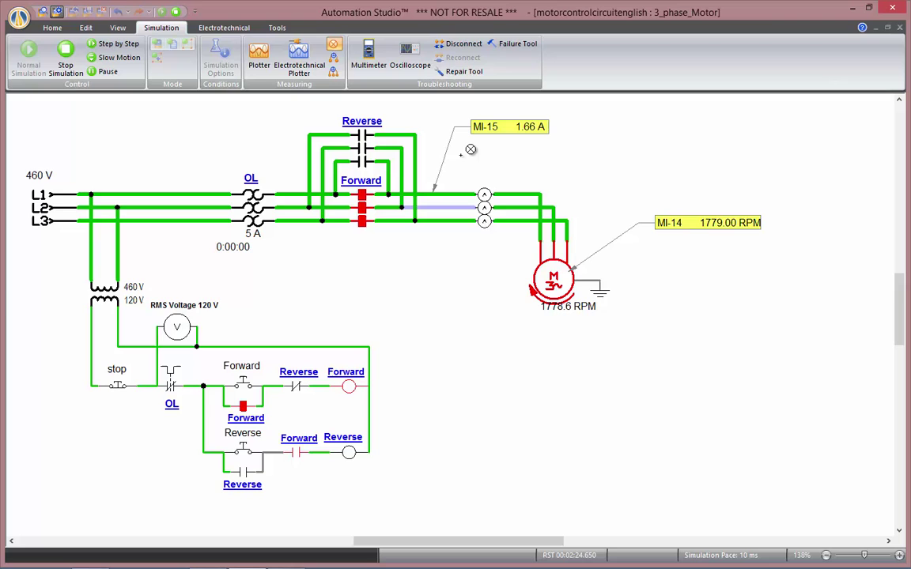
Add RMS current labels MI-16 and MI-17 on the other two motor wires, aligned together
{"action": "left_click", "coordinate": [415, 154]}
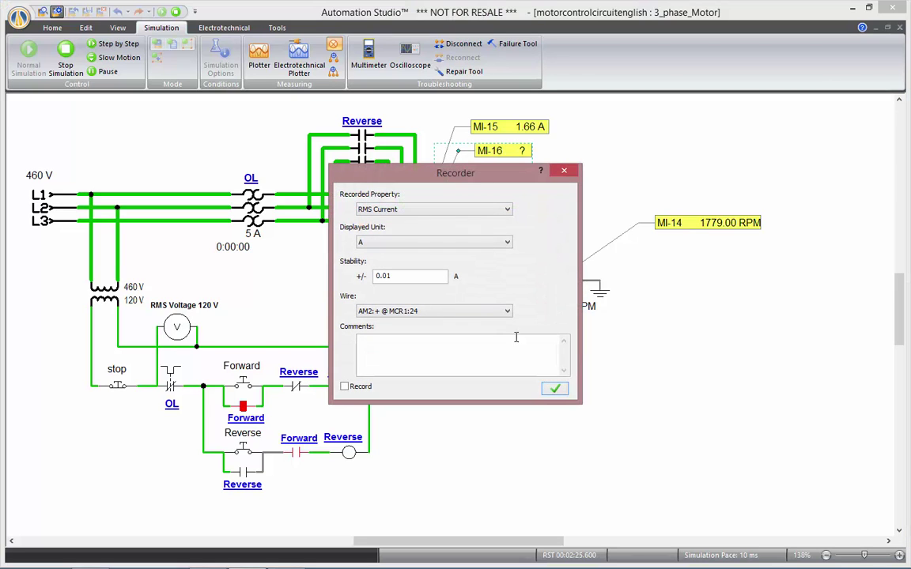
{"action": "left_click", "coordinate": [554, 391]}
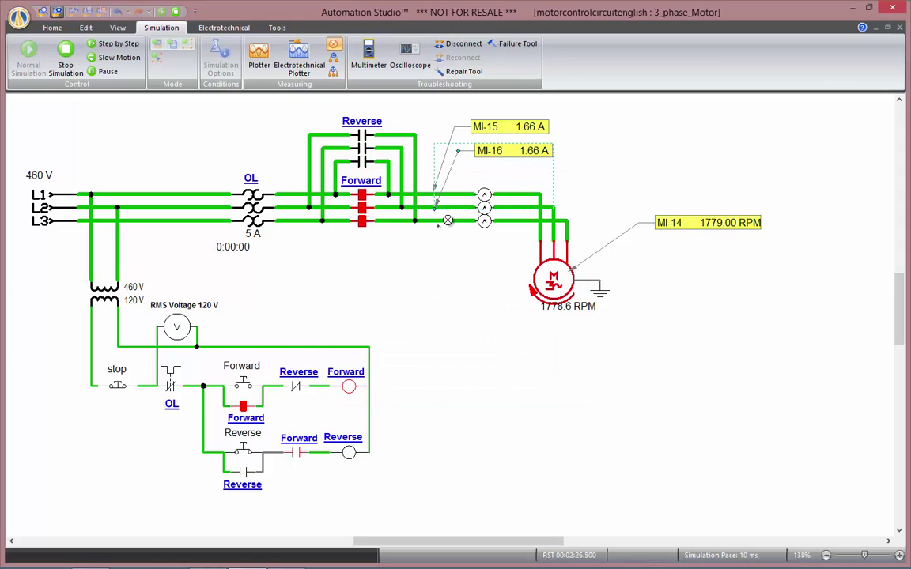
{"action": "left_click", "coordinate": [445, 219]}
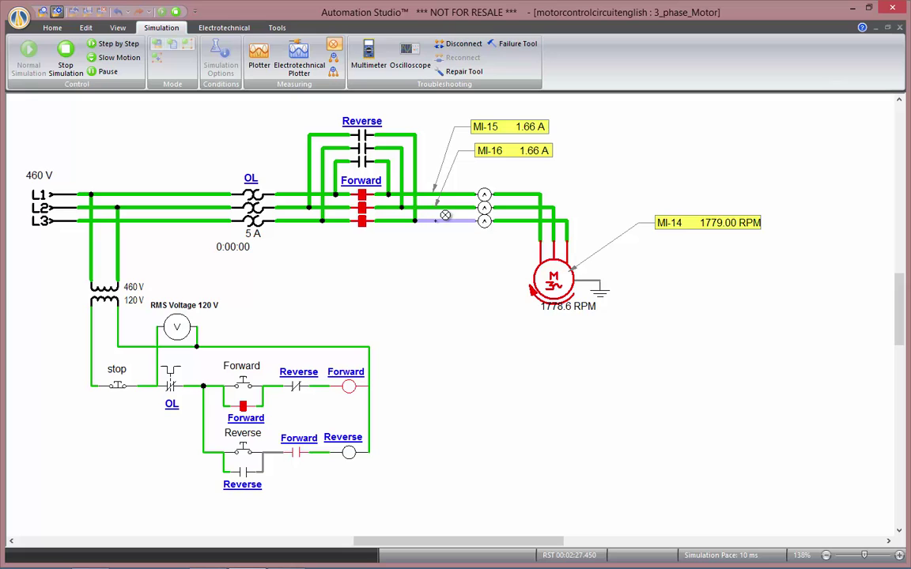
{"action": "left_click", "coordinate": [482, 163]}
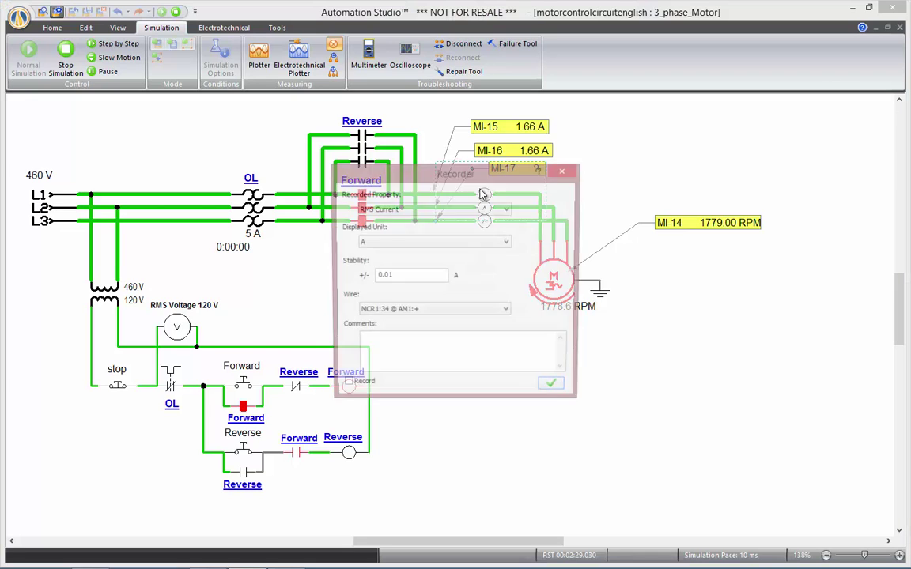
{"action": "left_click", "coordinate": [554, 391]}
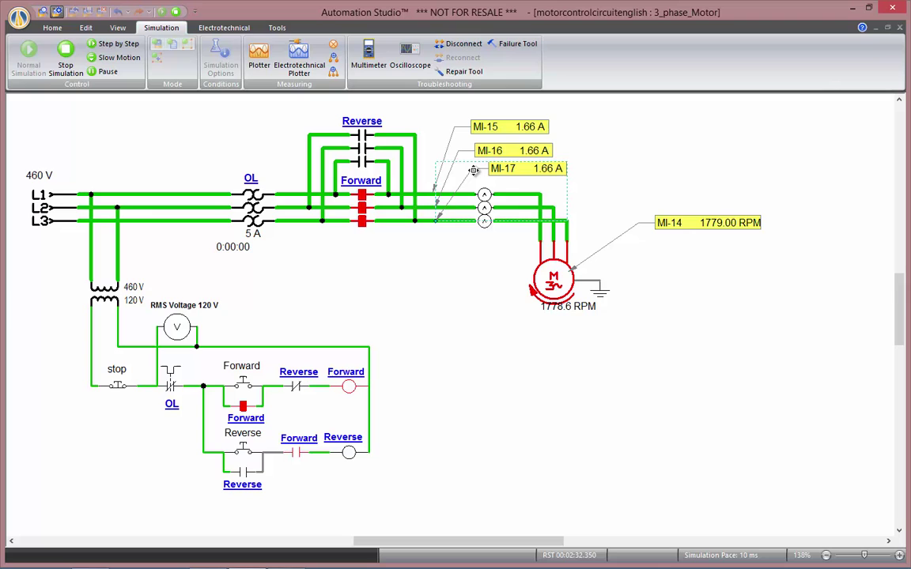
{"action": "left_click_drag", "start_coordinate": [474, 170], "coordinate": [457, 171]}
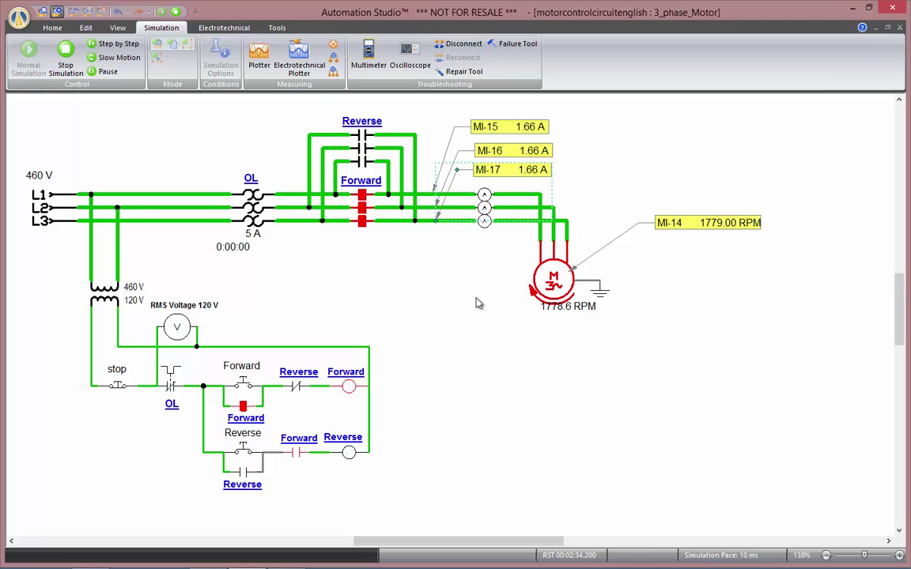
Set the motor's resistive torque to 1.10 daN.m
{"action": "double_click", "coordinate": [544, 278]}
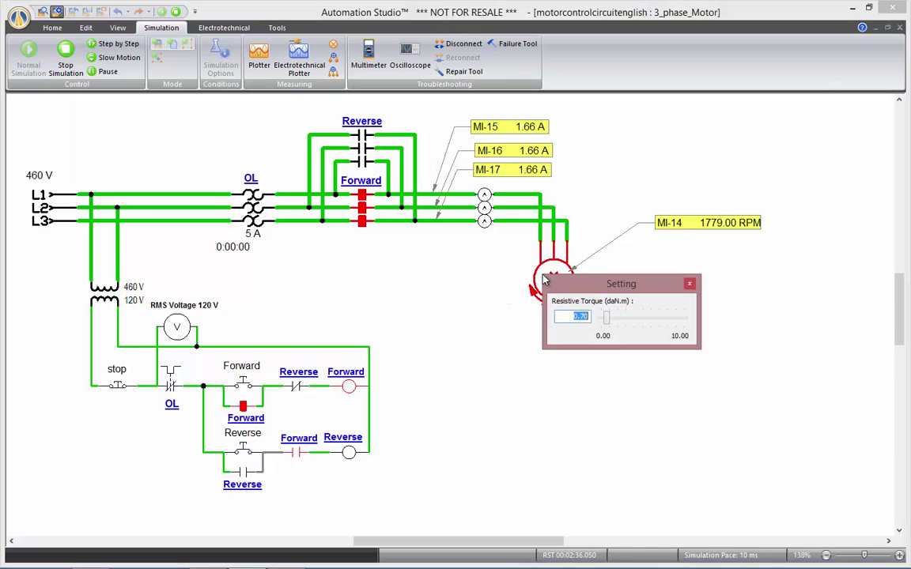
{"action": "left_click_drag", "start_coordinate": [552, 278], "coordinate": [548, 337]}
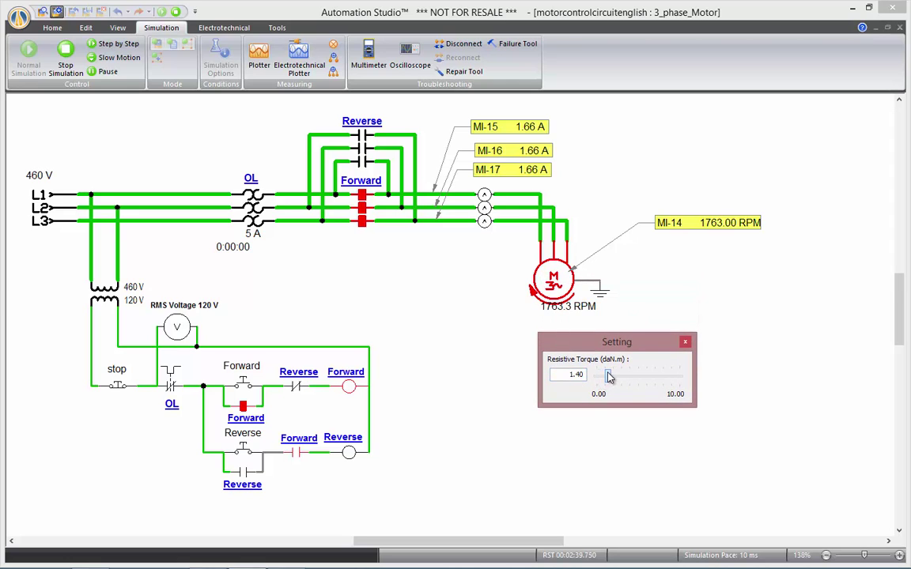
{"action": "mouse_move", "coordinate": [609, 378]}
{"action": "left_mouse_down"}
{"action": "mouse_move", "coordinate": [620, 377]}
{"action": "mouse_move", "coordinate": [605, 378]}
{"action": "left_mouse_up"}
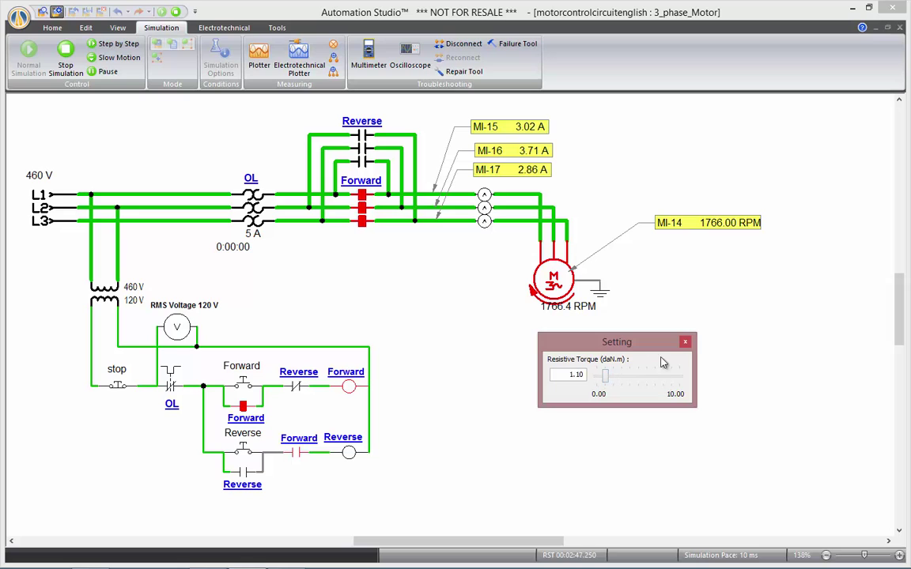
{"action": "left_click", "coordinate": [685, 344]}
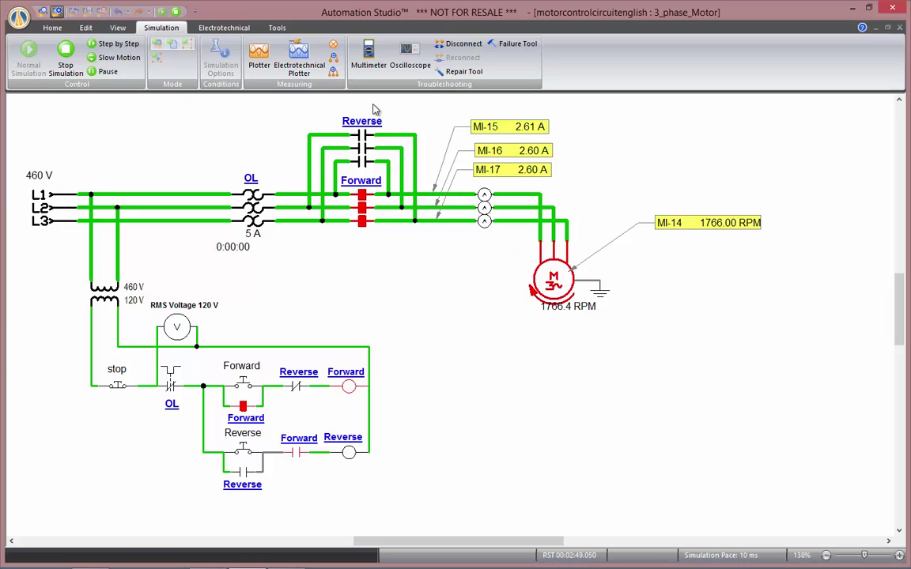
Measure RMS voltage between L1 and L2 after the OL as label MI-18
{"action": "left_click", "coordinate": [334, 59]}
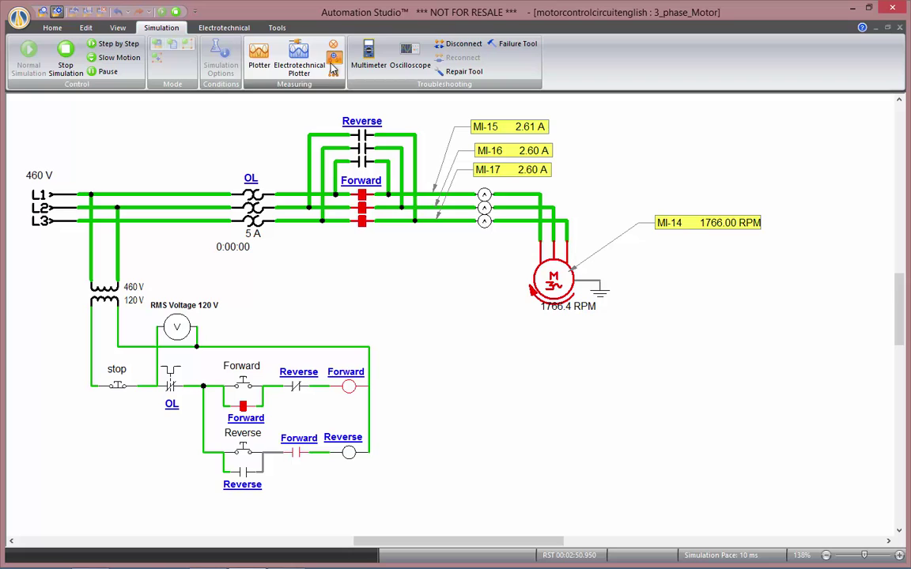
{"action": "left_click", "coordinate": [275, 191]}
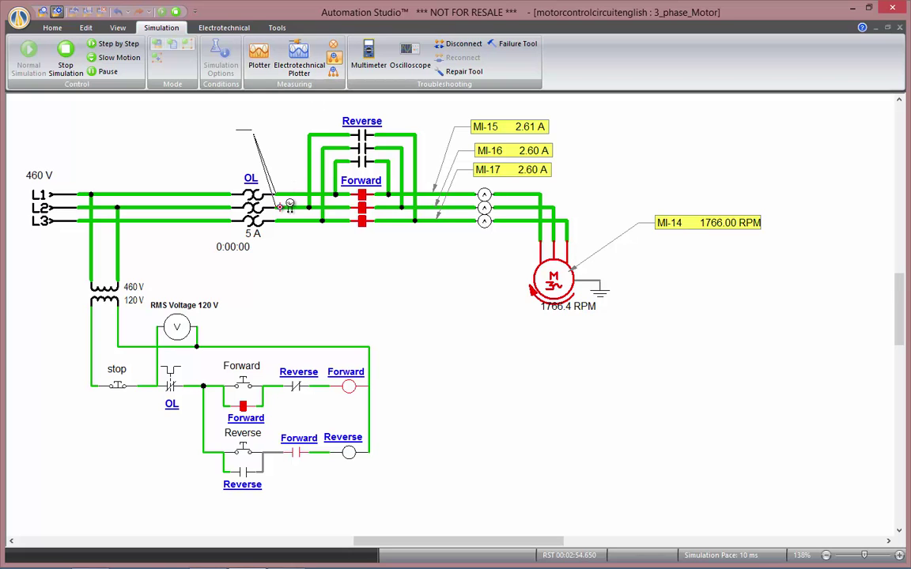
{"action": "left_click", "coordinate": [275, 207]}
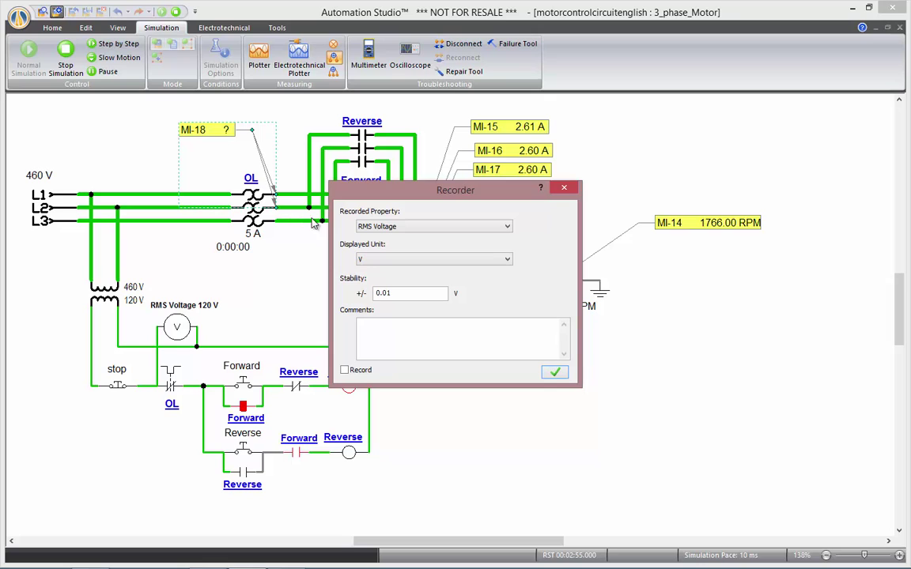
{"action": "left_click", "coordinate": [376, 227]}
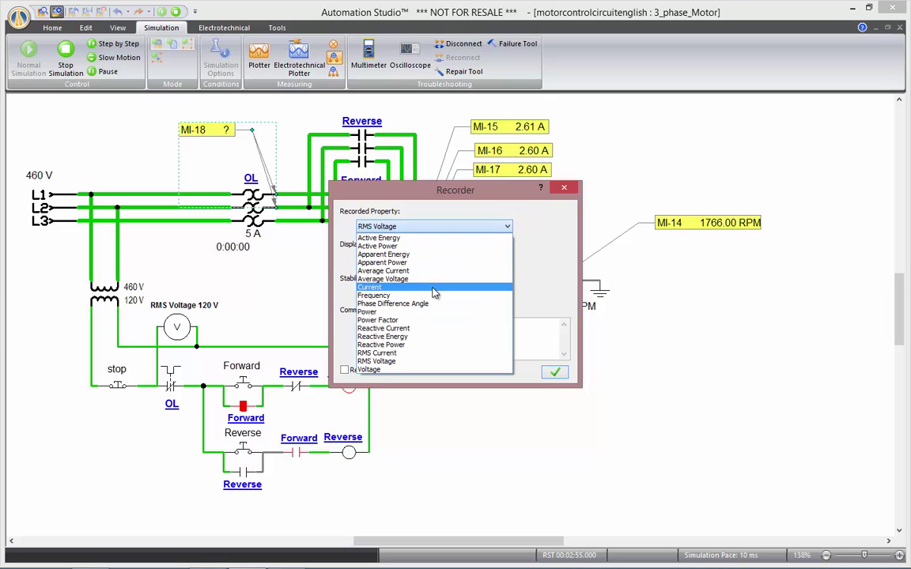
{"action": "left_click", "coordinate": [442, 362]}
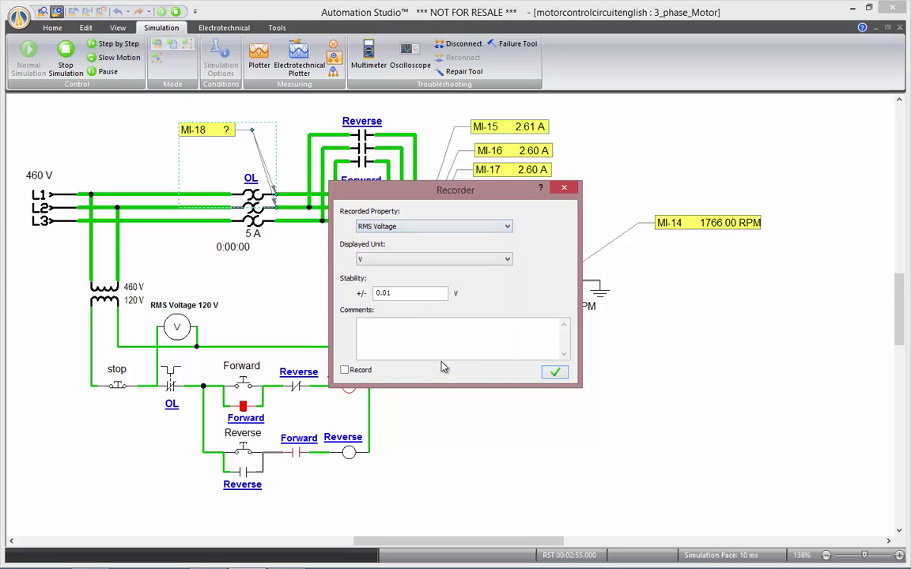
{"action": "left_click", "coordinate": [544, 376]}
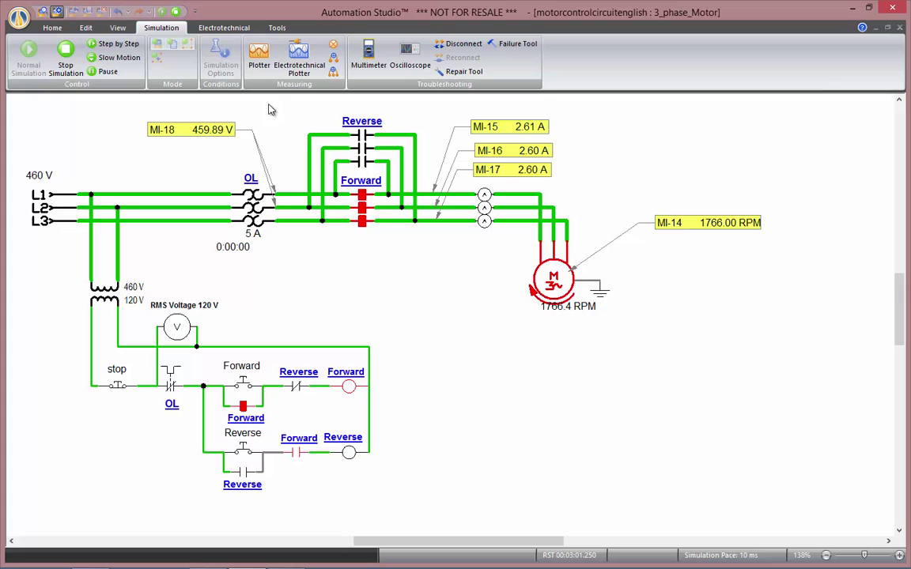
Add active power label MI-19 across the motor's three terminals
{"action": "left_click", "coordinate": [332, 73]}
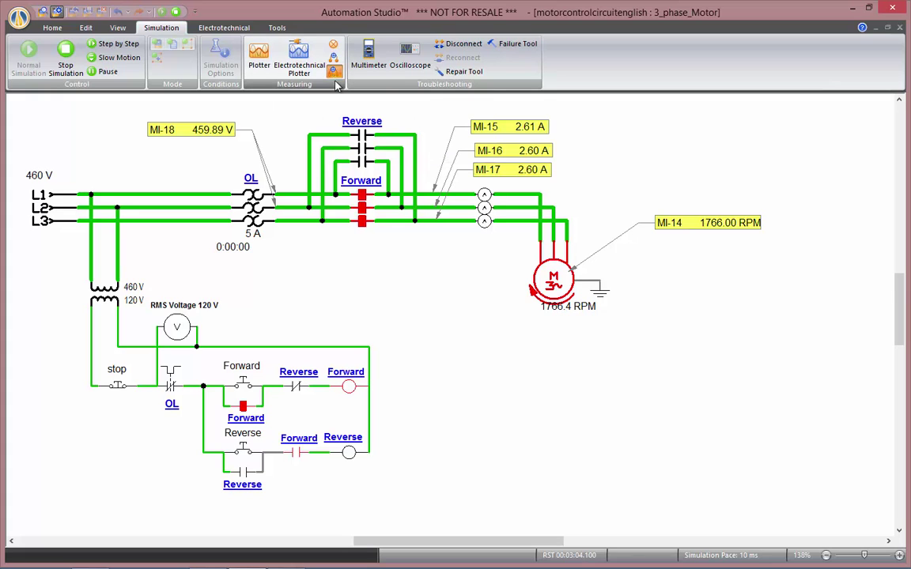
{"action": "left_click", "coordinate": [553, 230]}
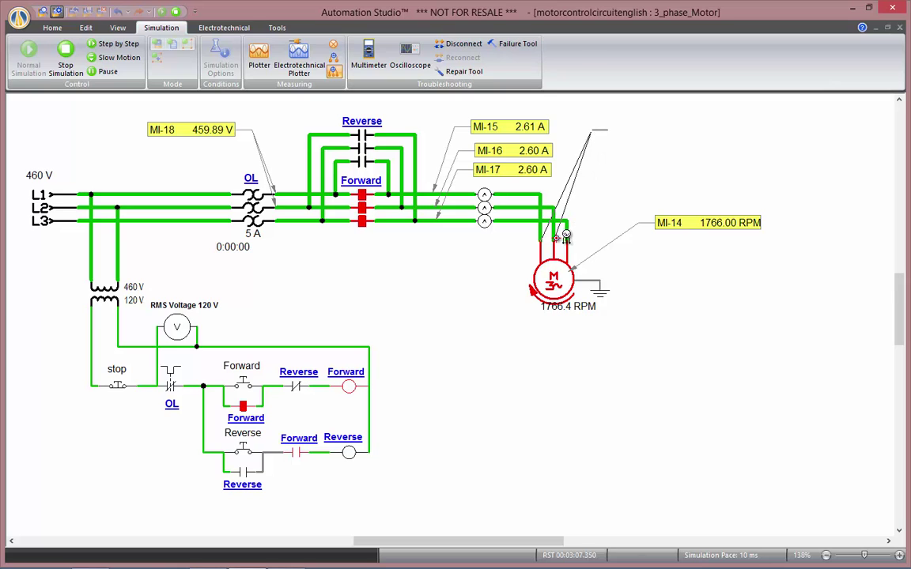
{"action": "left_click", "coordinate": [566, 237]}
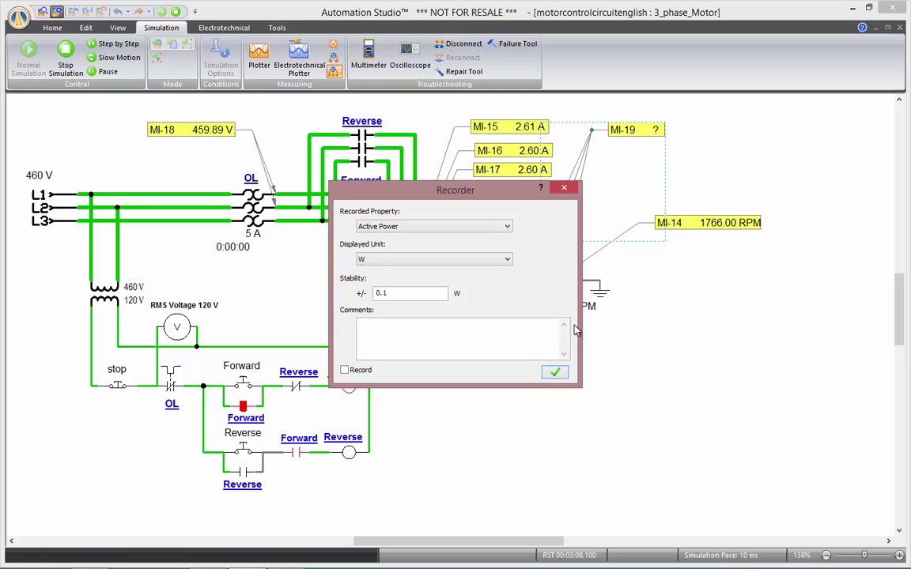
{"action": "left_click", "coordinate": [555, 371]}
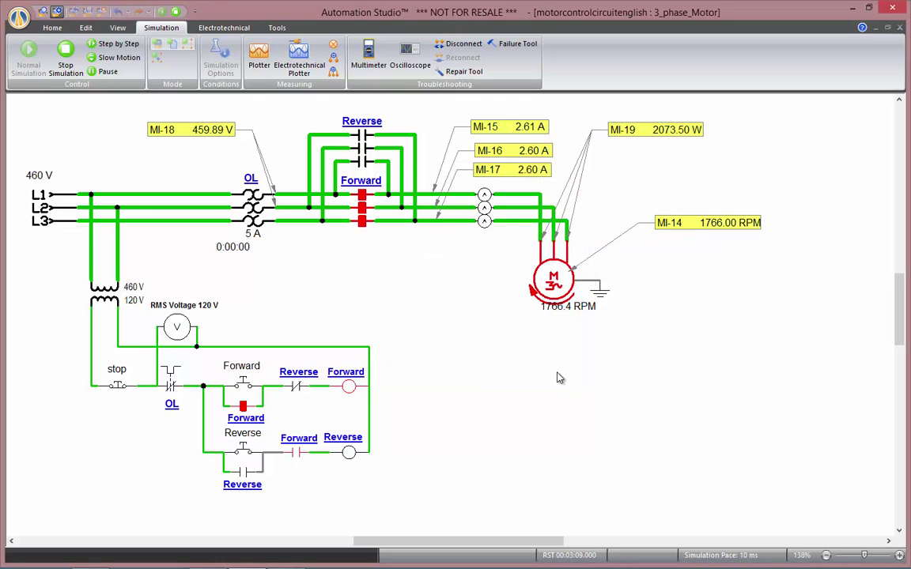
Raise the motor's resistive torque to 1.30 daN.m
{"action": "double_click", "coordinate": [554, 280]}
{"action": "left_click_drag", "start_coordinate": [583, 301], "coordinate": [556, 342]}
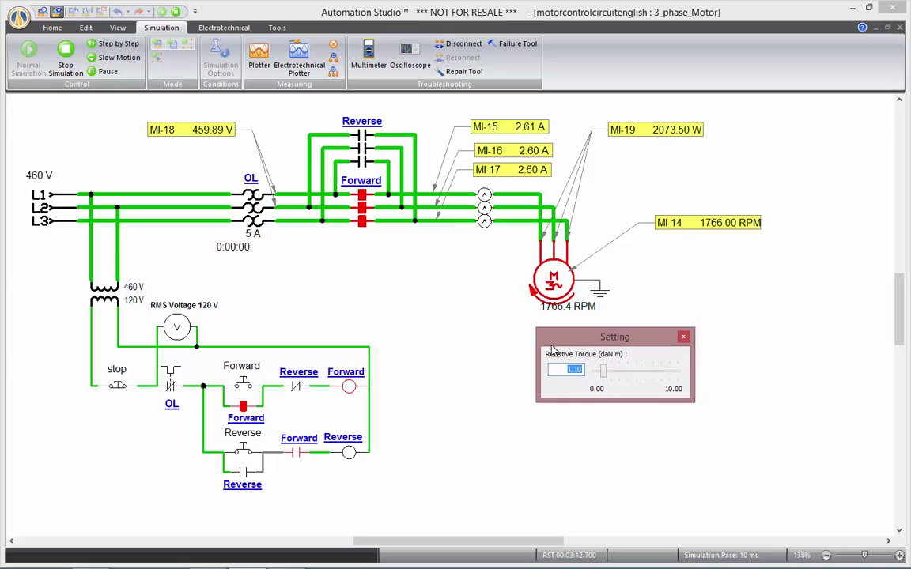
{"action": "left_click_drag", "start_coordinate": [604, 369], "coordinate": [606, 374]}
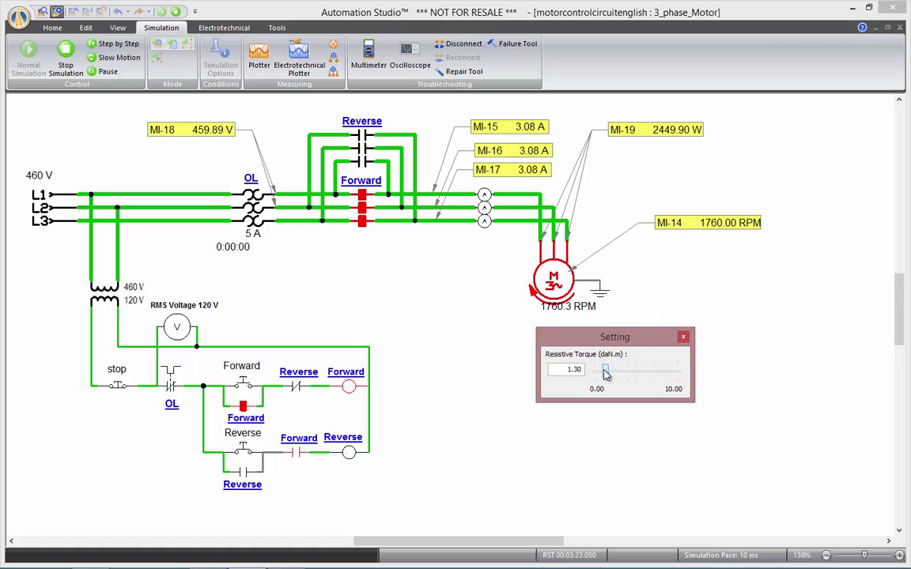